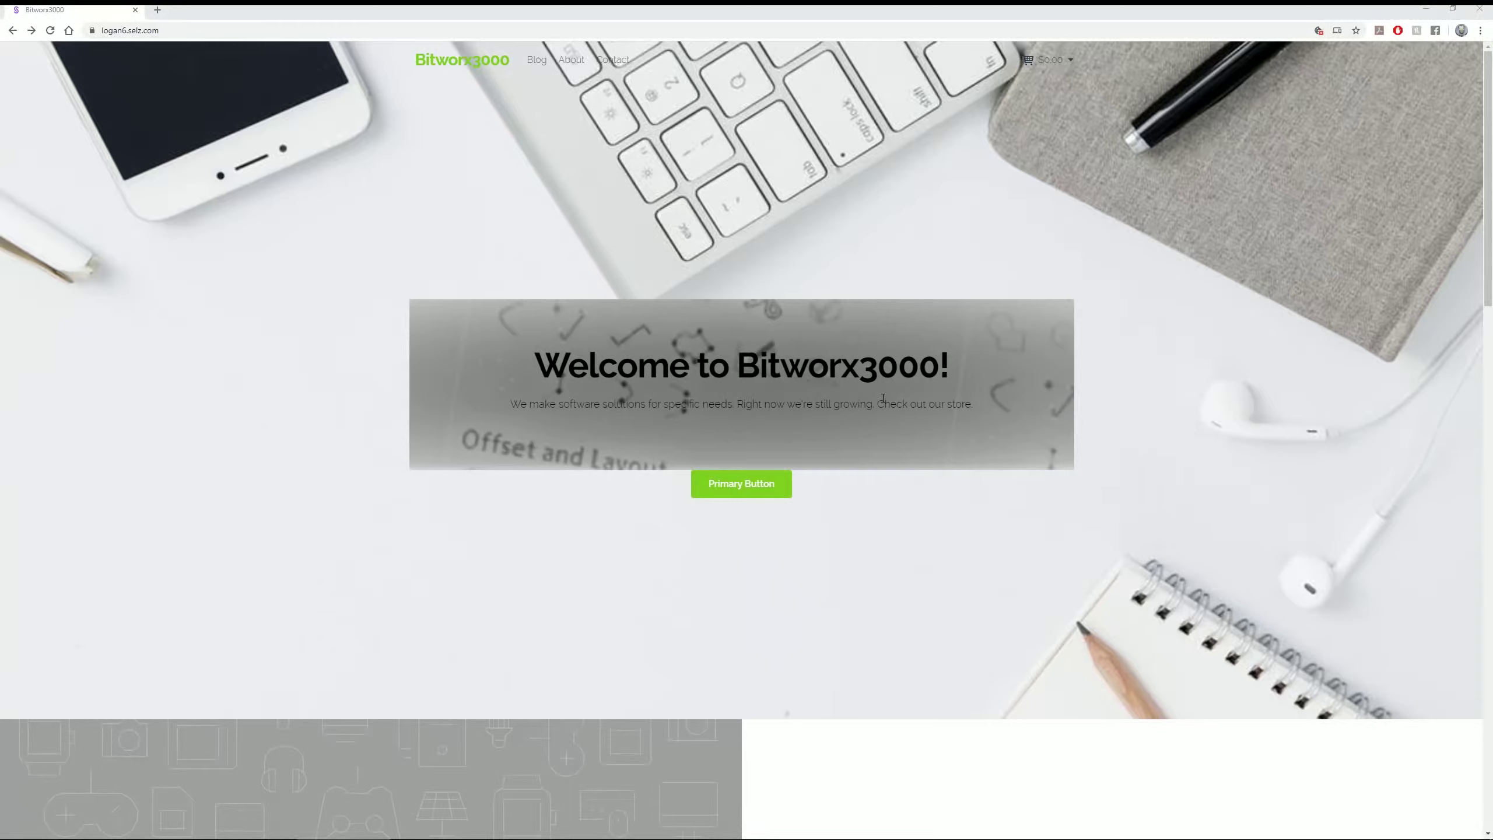
Step: Switch to VCarve Pro and save all visible toolpaths to one WinCNC Arcs ATC (inch) file, Logan Sign.tap, in the Cut Files folder
scroll(823, 436, down, 4)
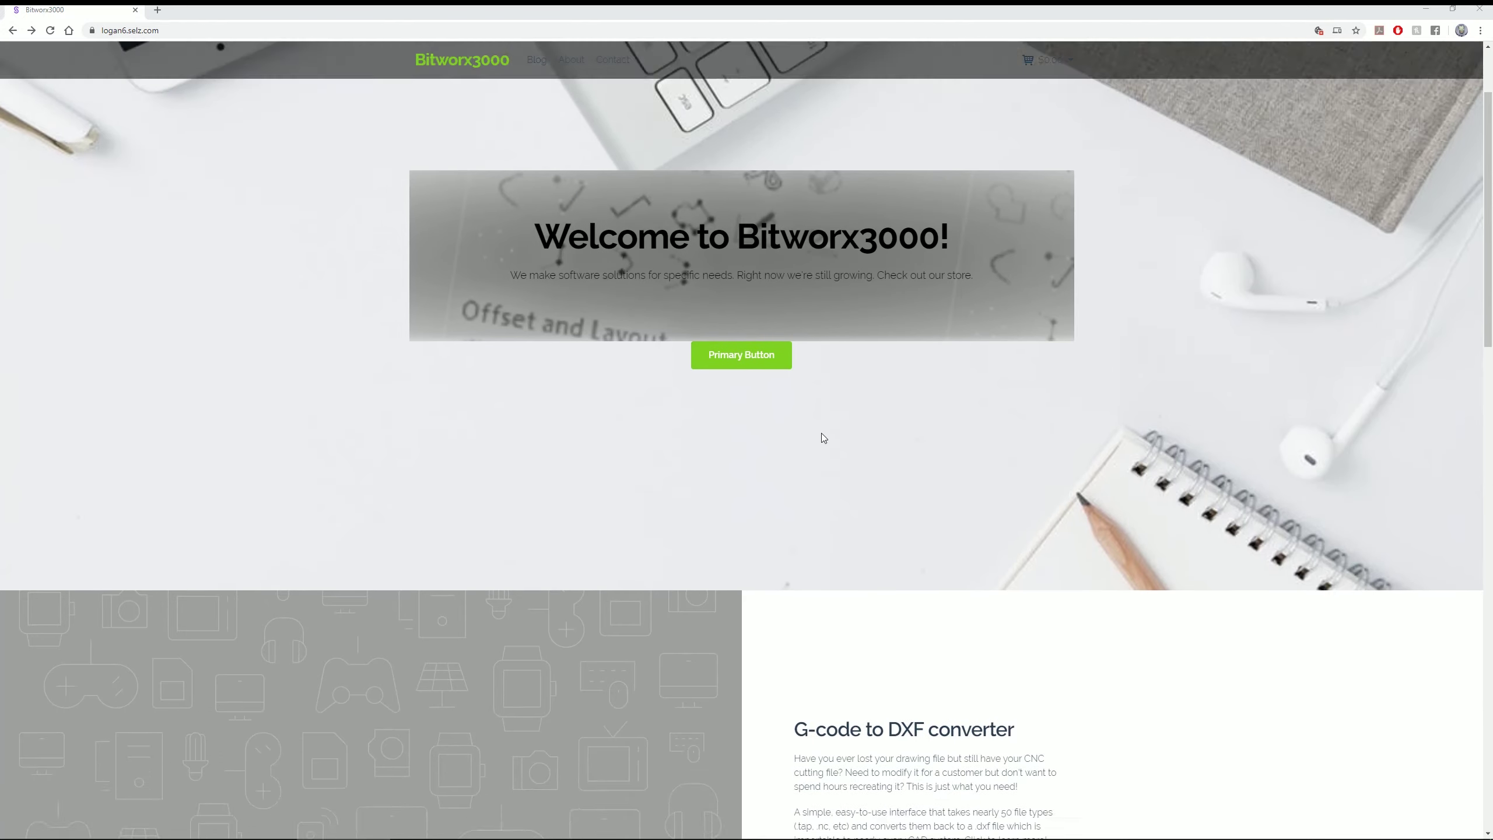
scroll(823, 436, down, 2)
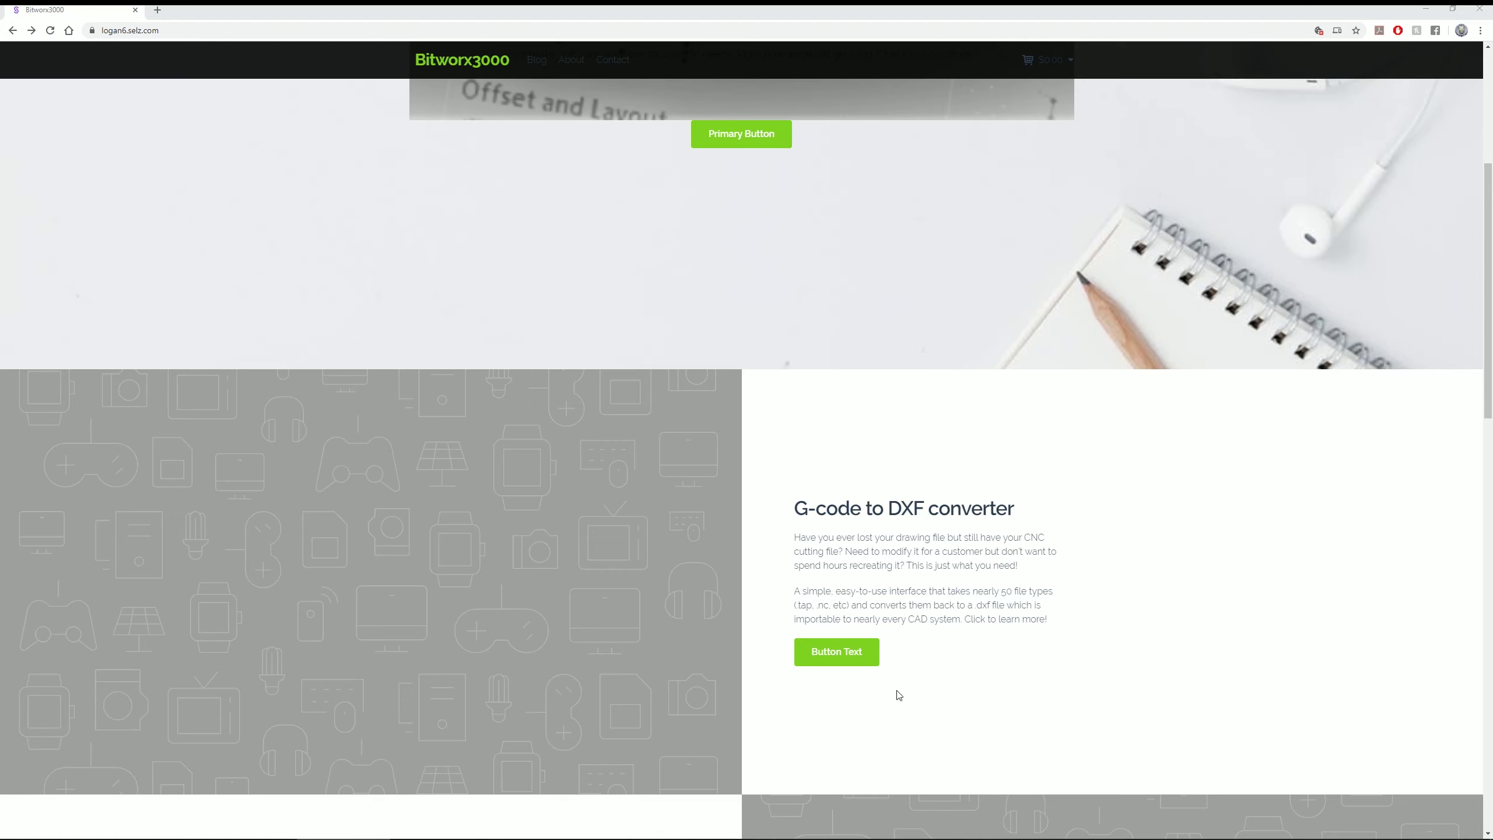
click(666, 834)
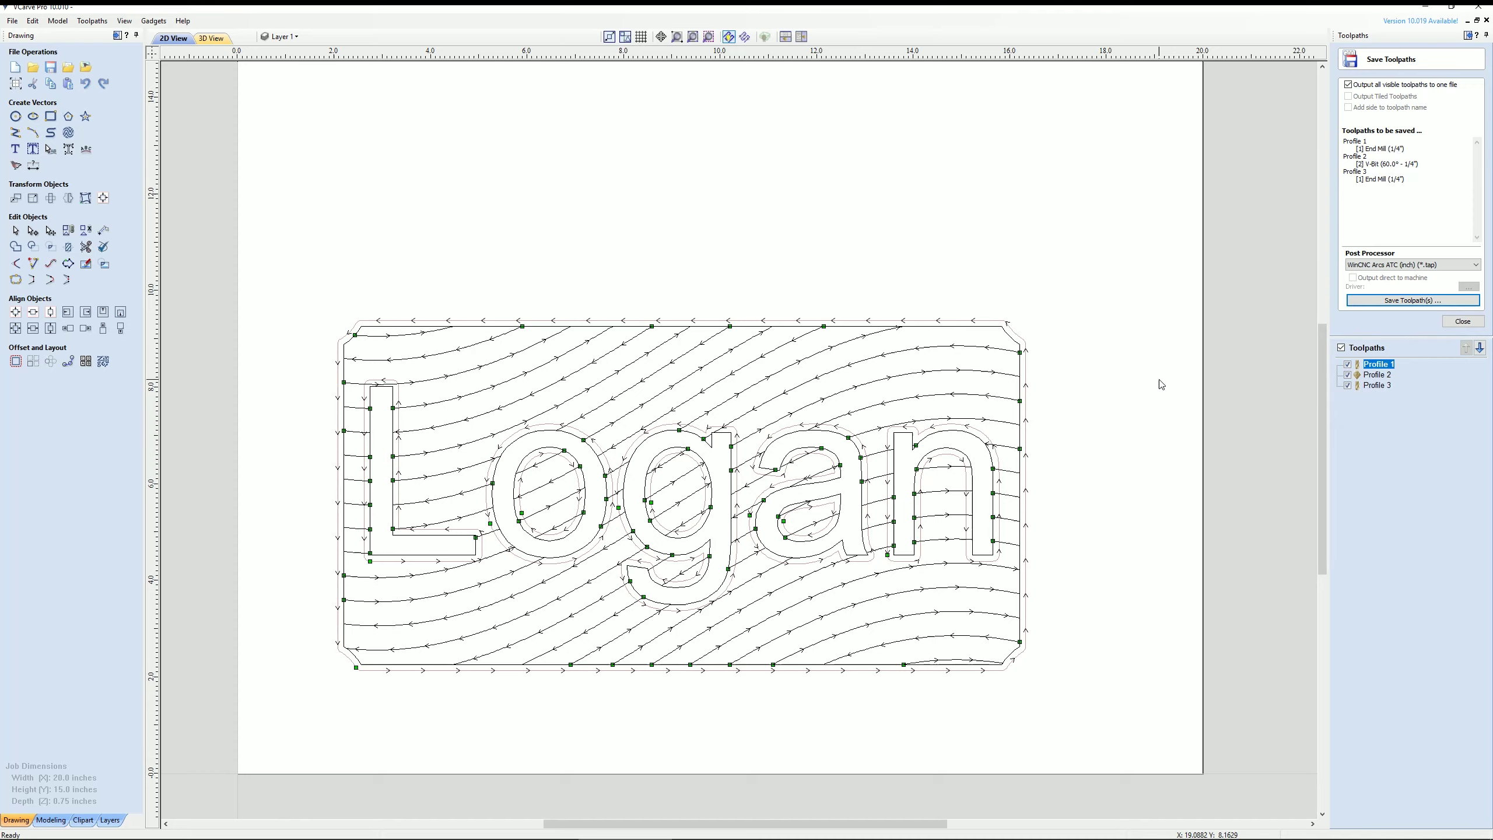
click(1413, 300)
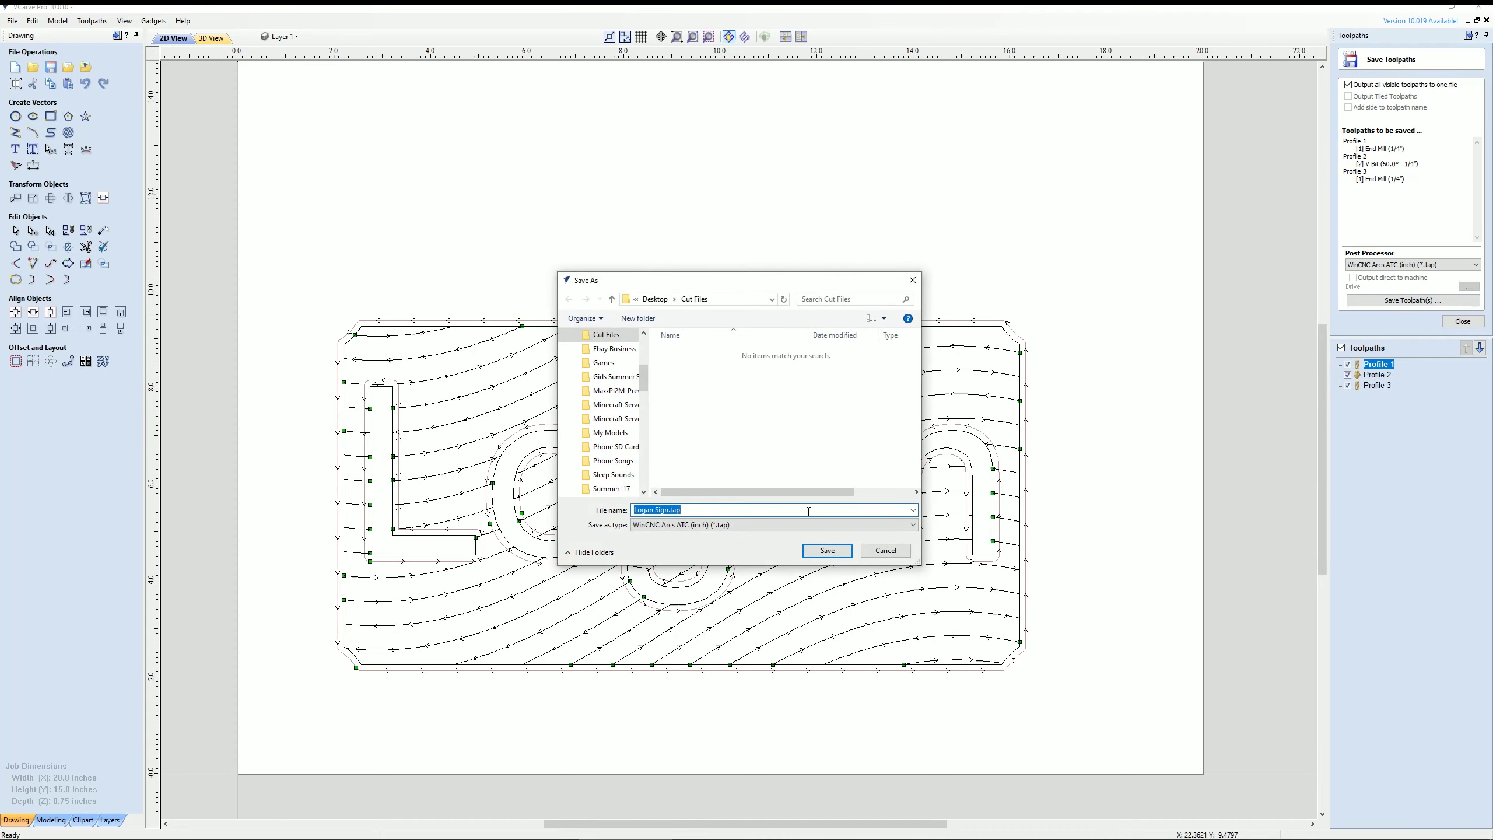
click(817, 552)
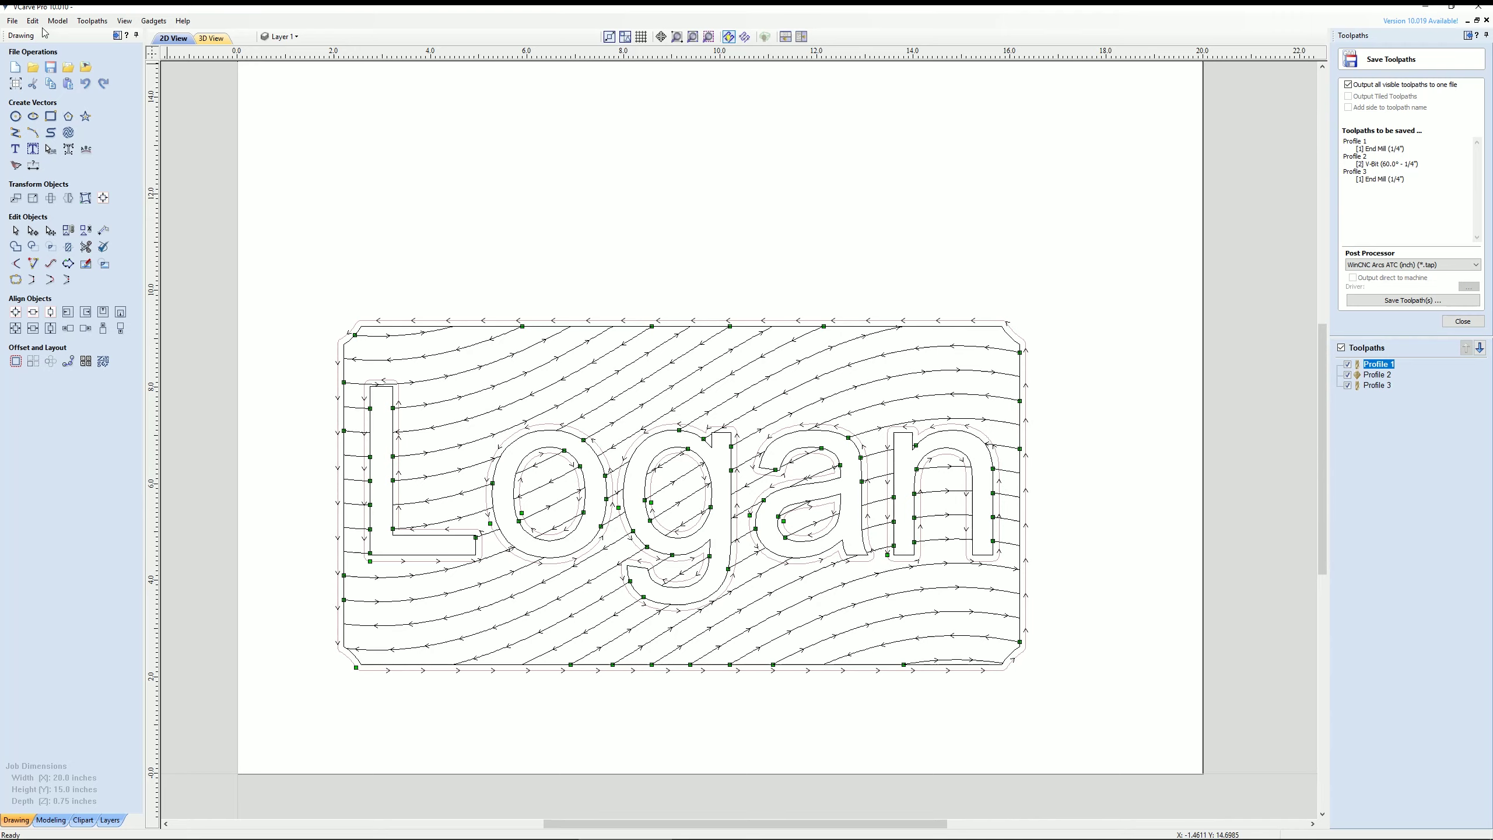
Step: Save the drawing as the VCarve file Logan Sign.crv in the Cut Files folder
click(12, 23)
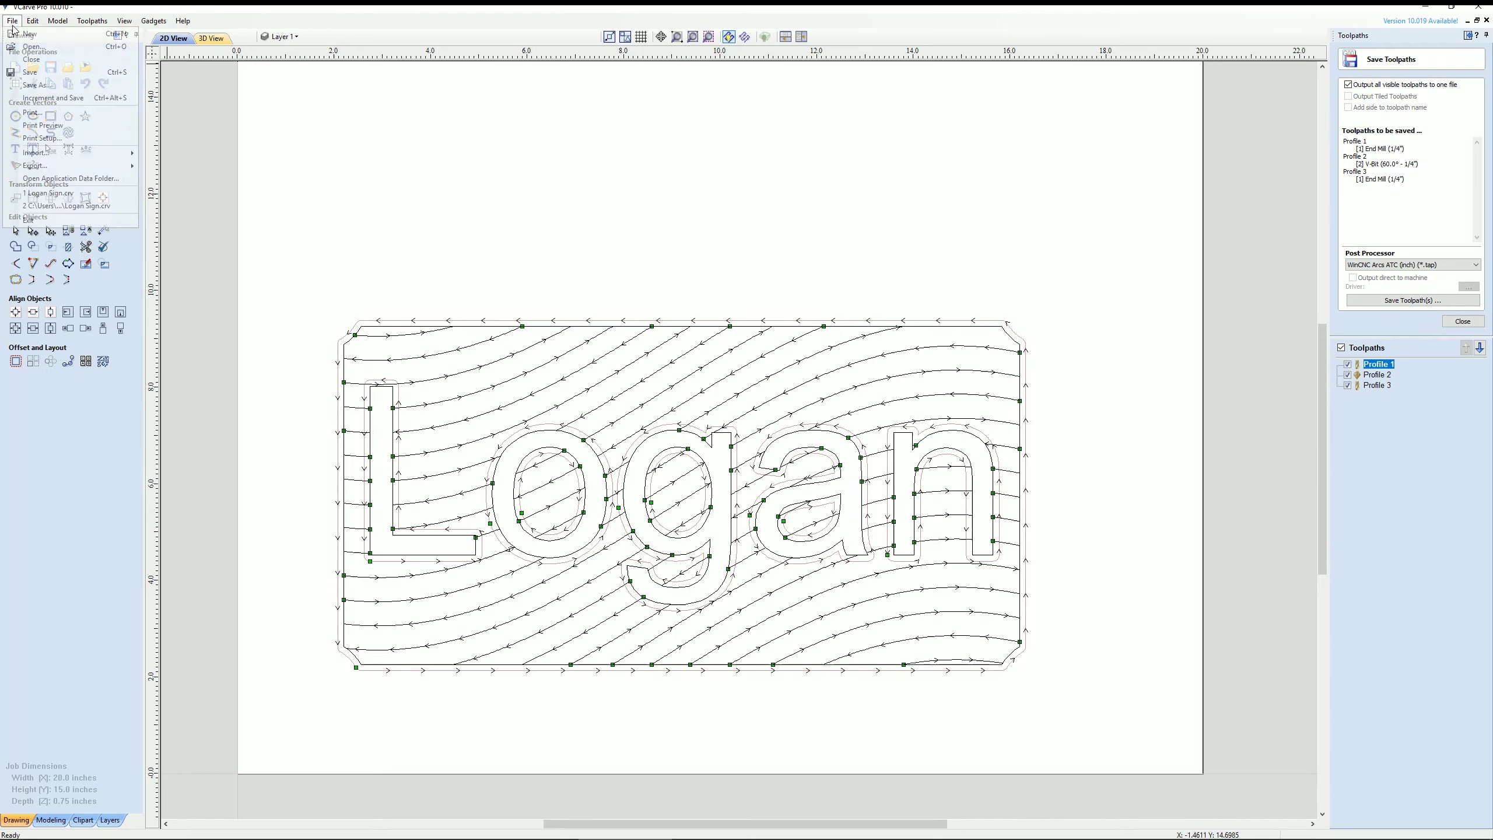
click(37, 85)
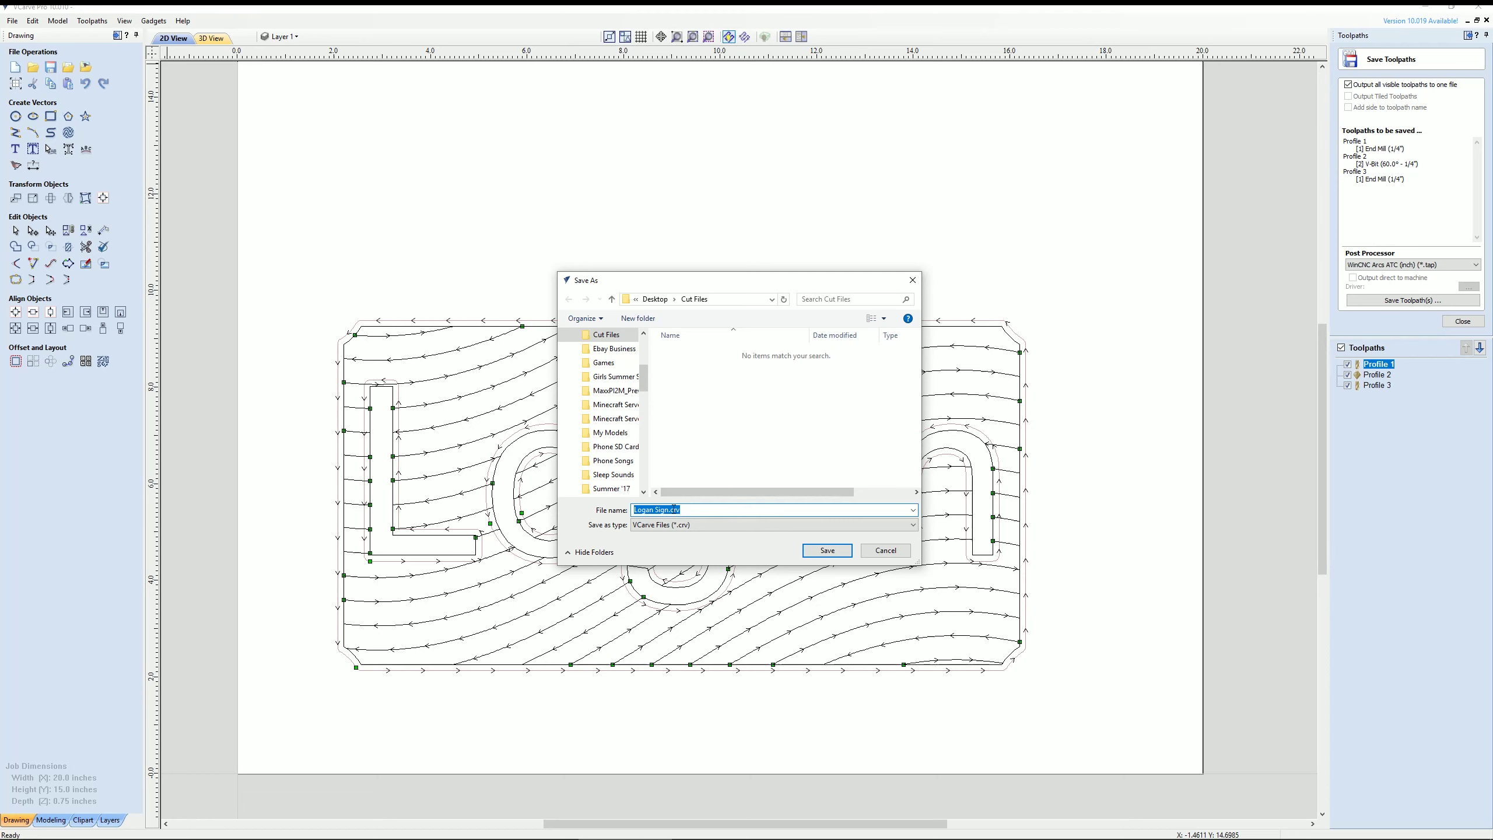
click(826, 551)
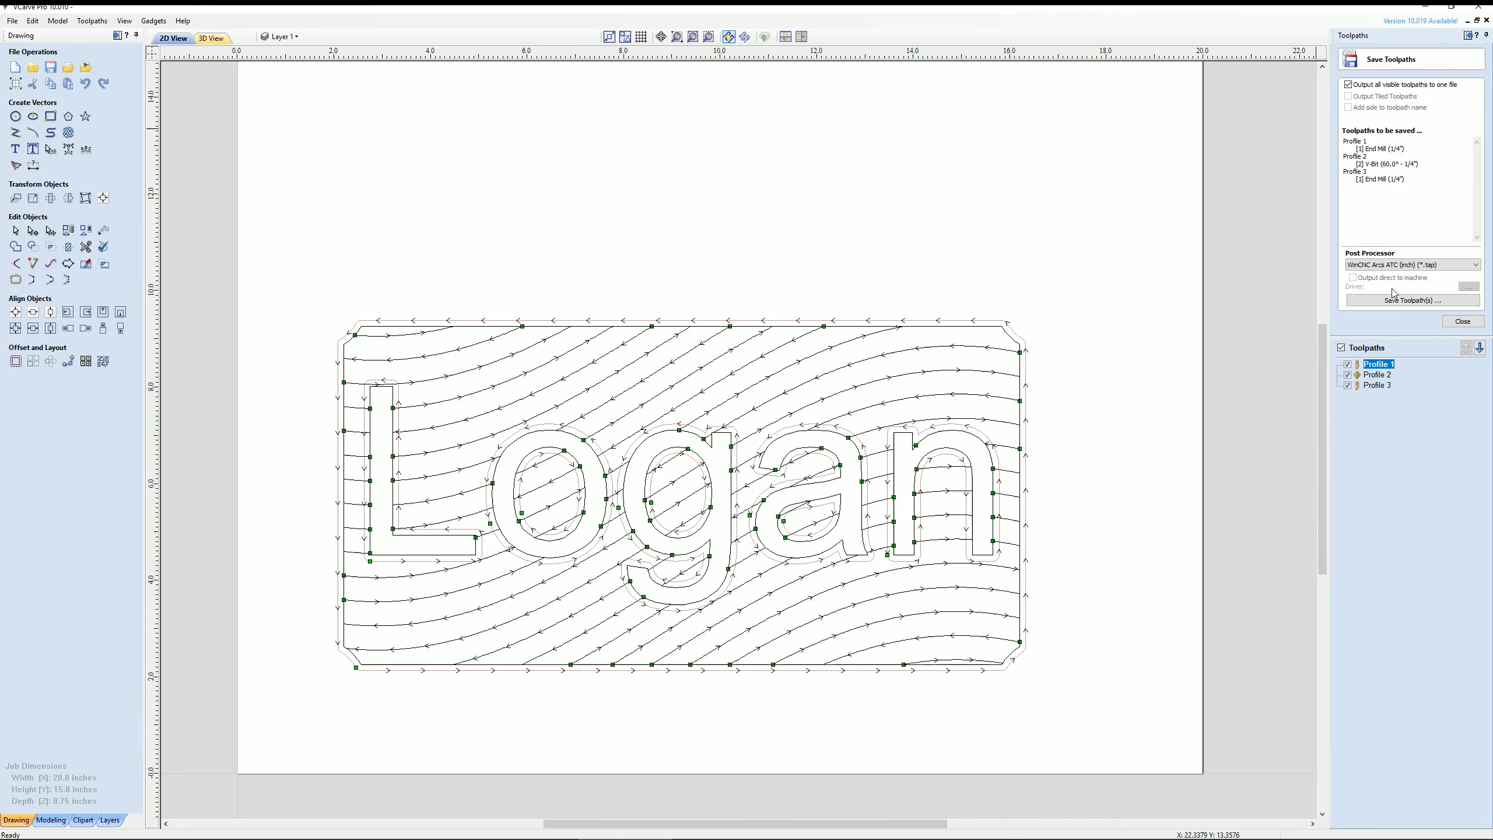
Step: Save the toolpaths under the name Logan Sign.crv in the Cut Files folder, overwriting the existing drawing file
click(1413, 300)
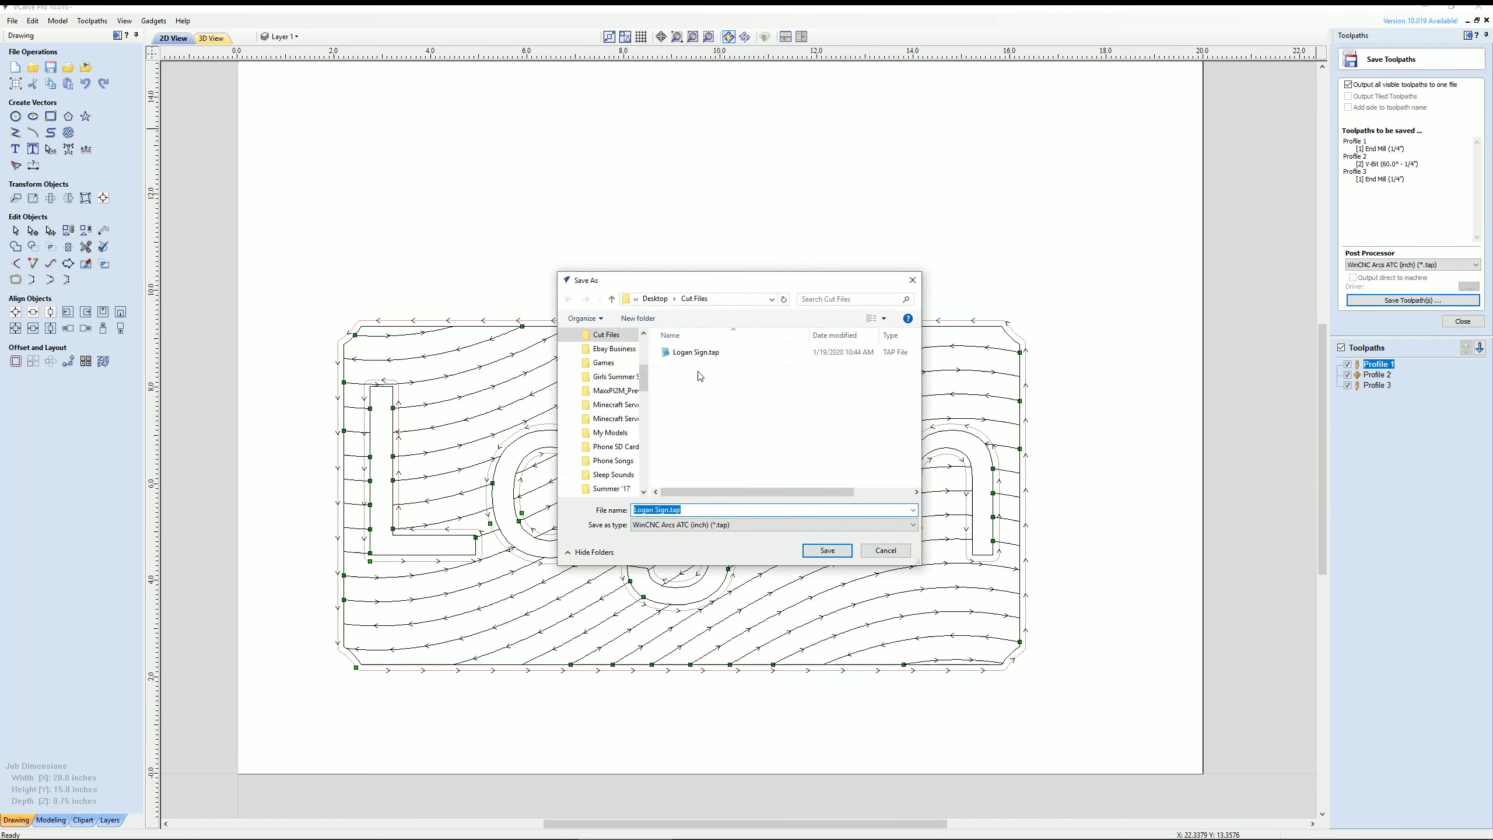
text(Logan)
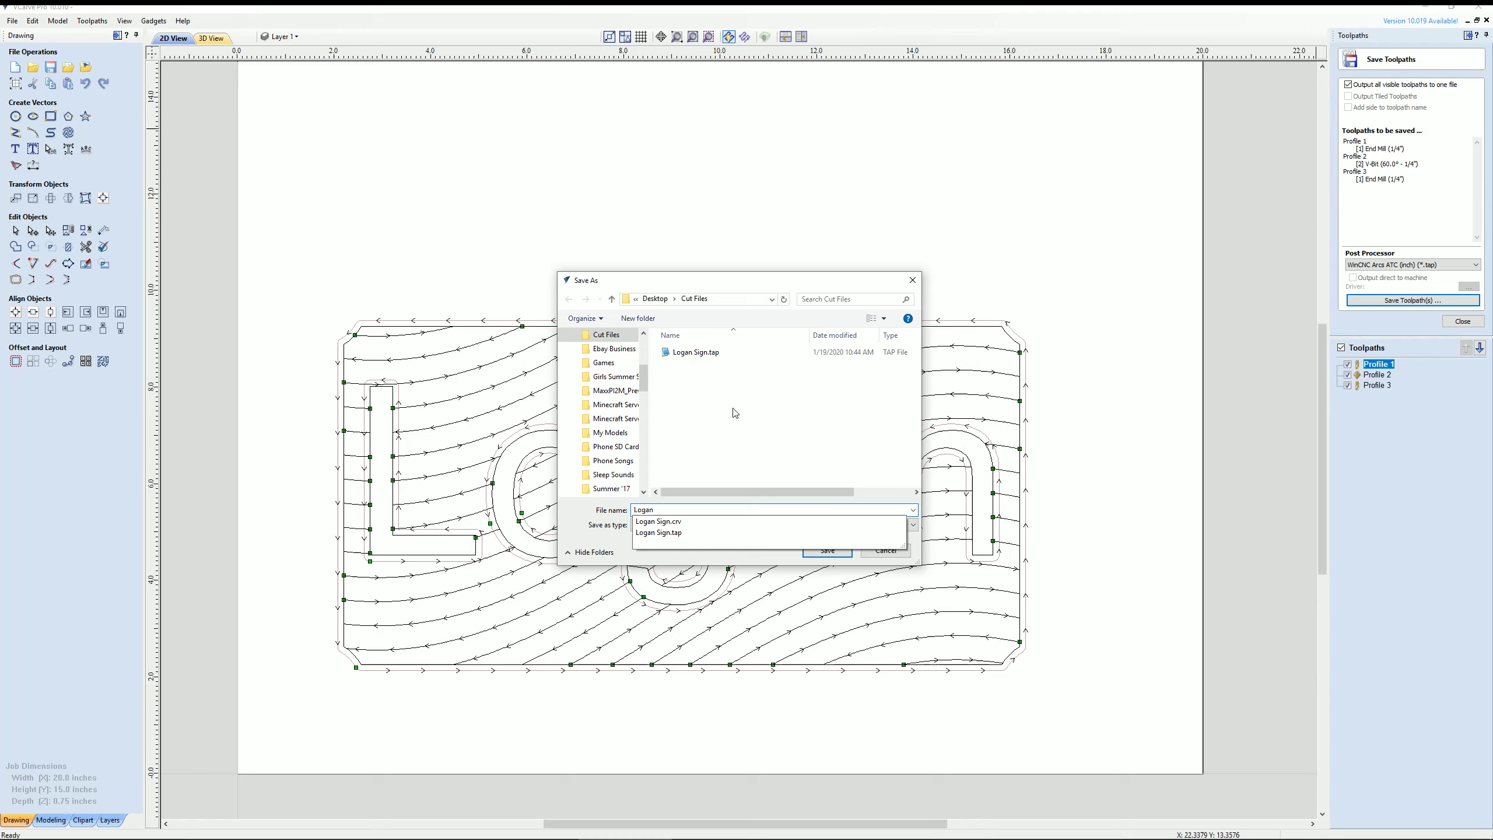
click(729, 521)
click(827, 550)
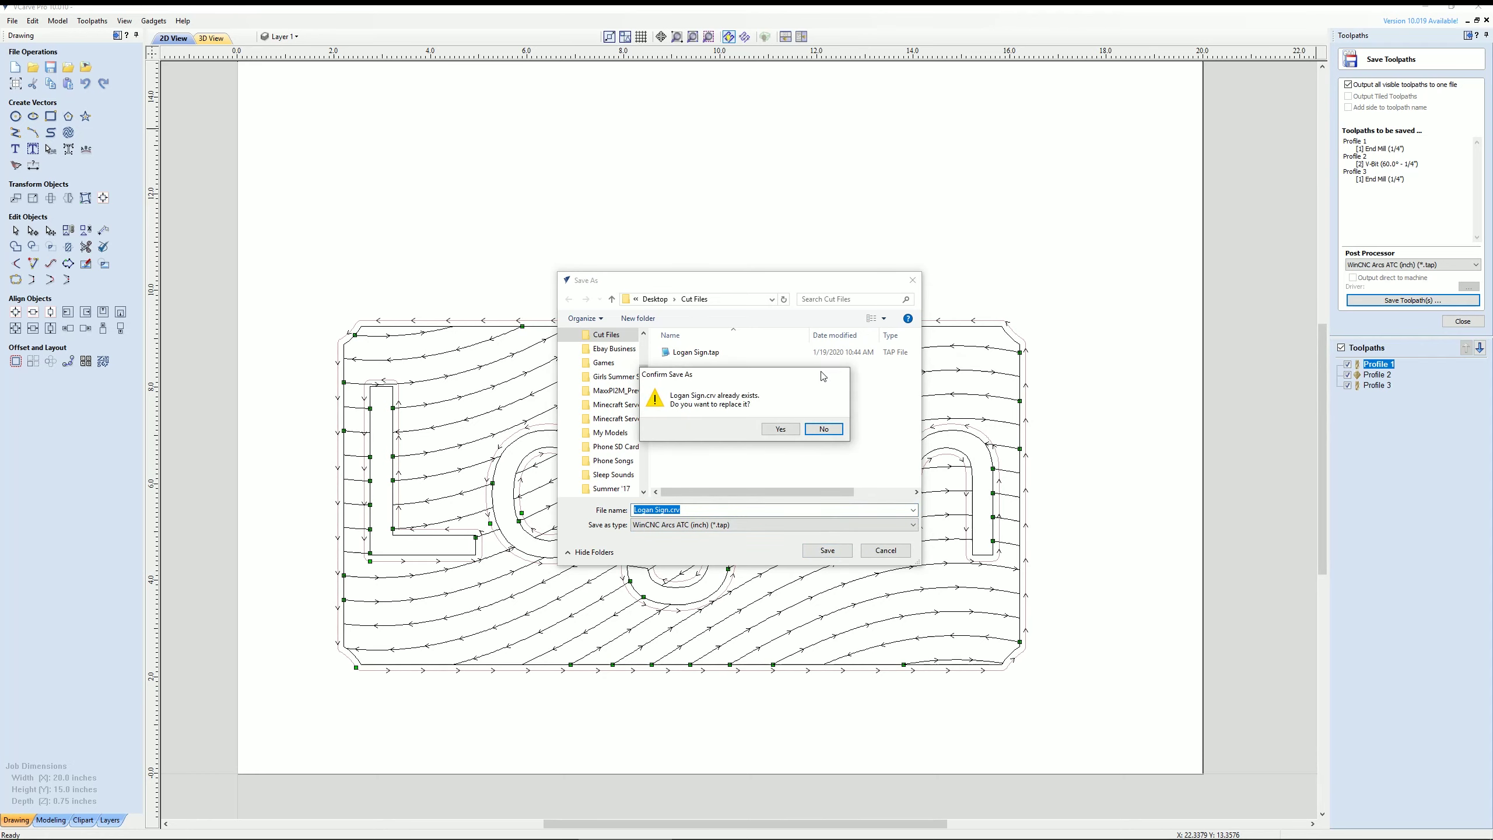
click(790, 431)
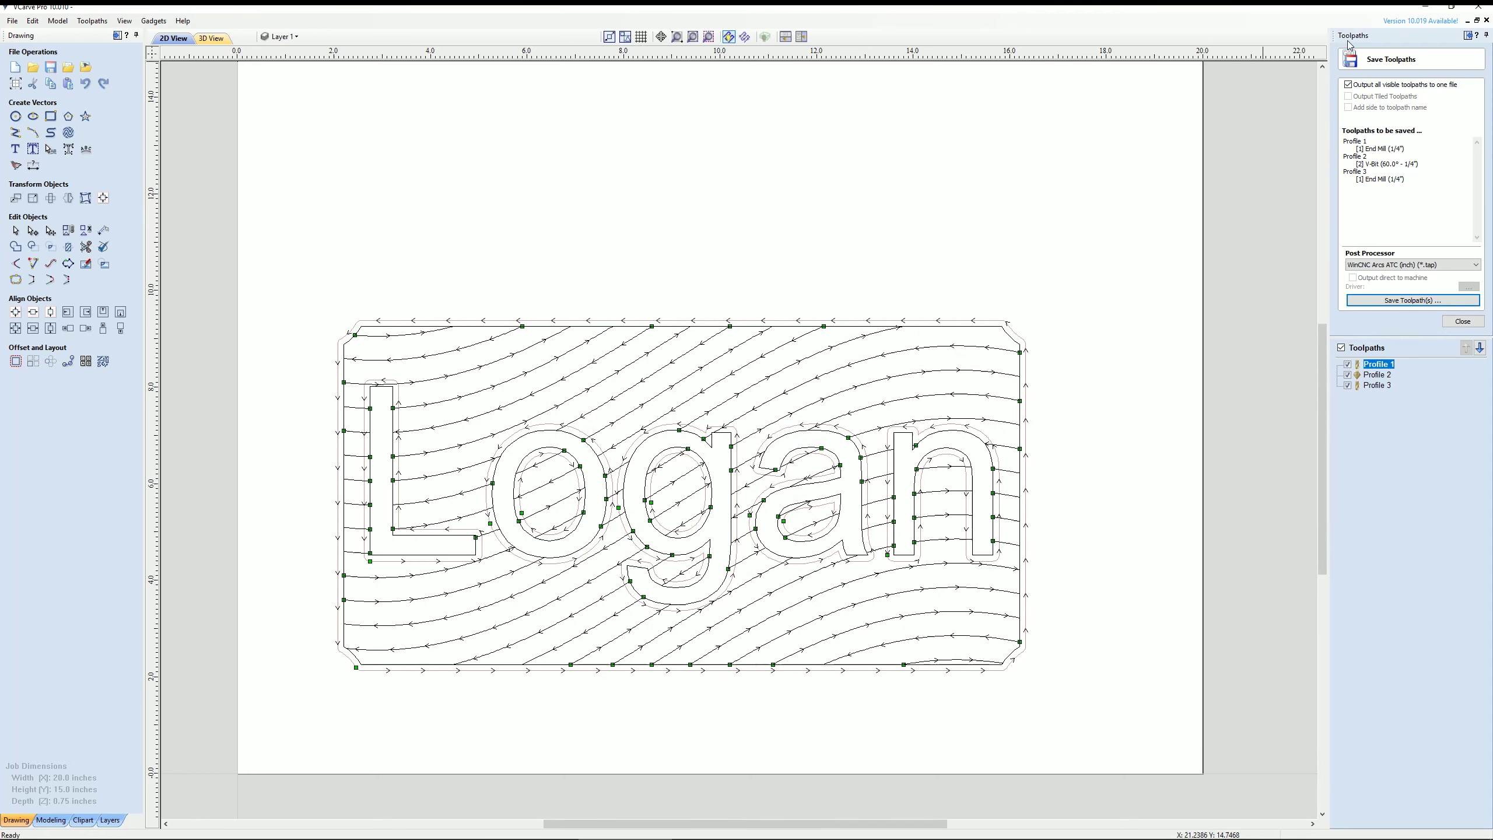
Step: Close the current drawing and try to open the overwritten Logan Sign.crv from the Cut Files folder
click(1486, 21)
click(81, 147)
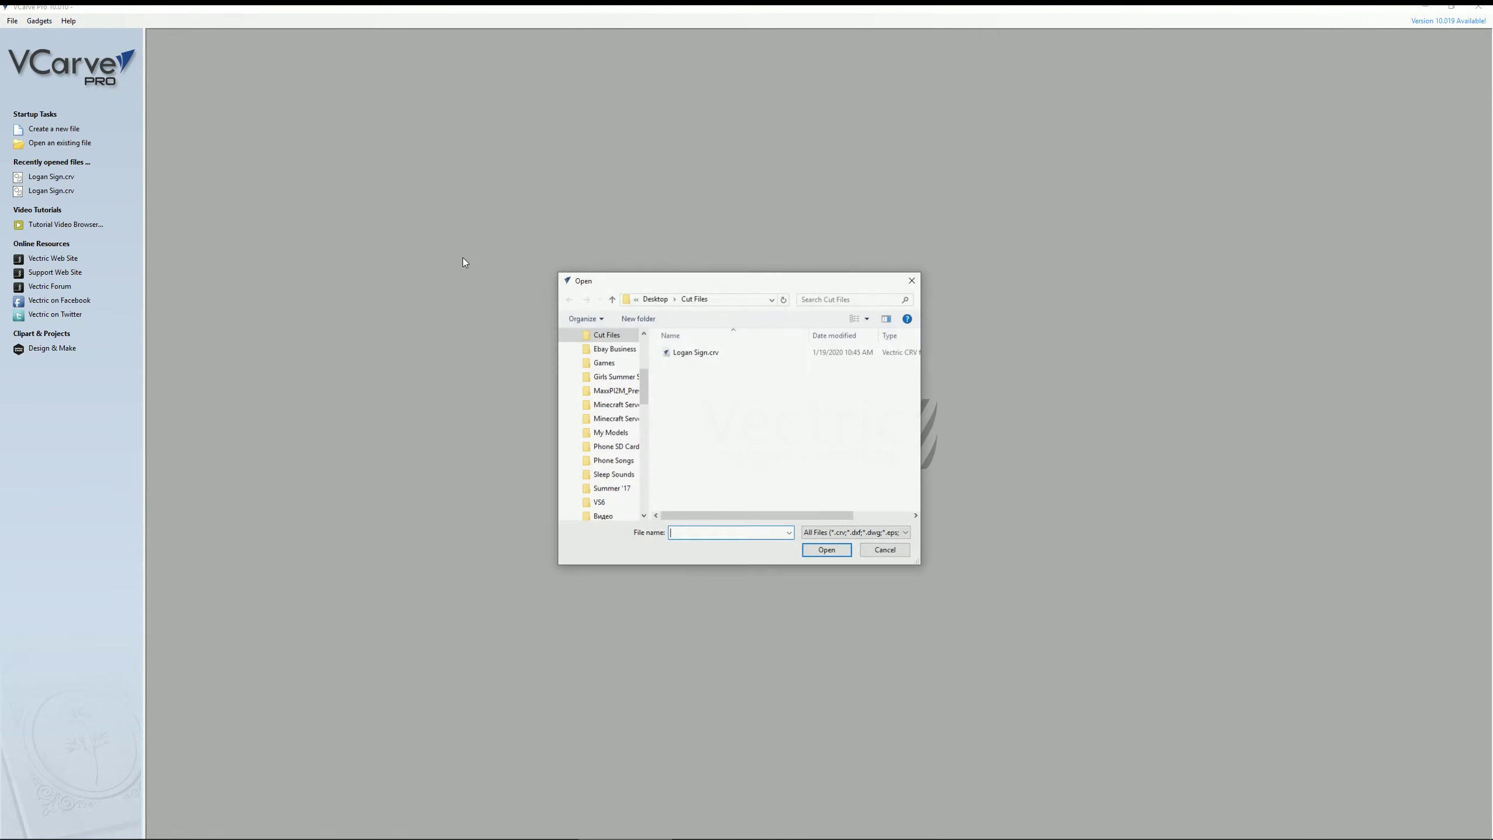
double_click(673, 351)
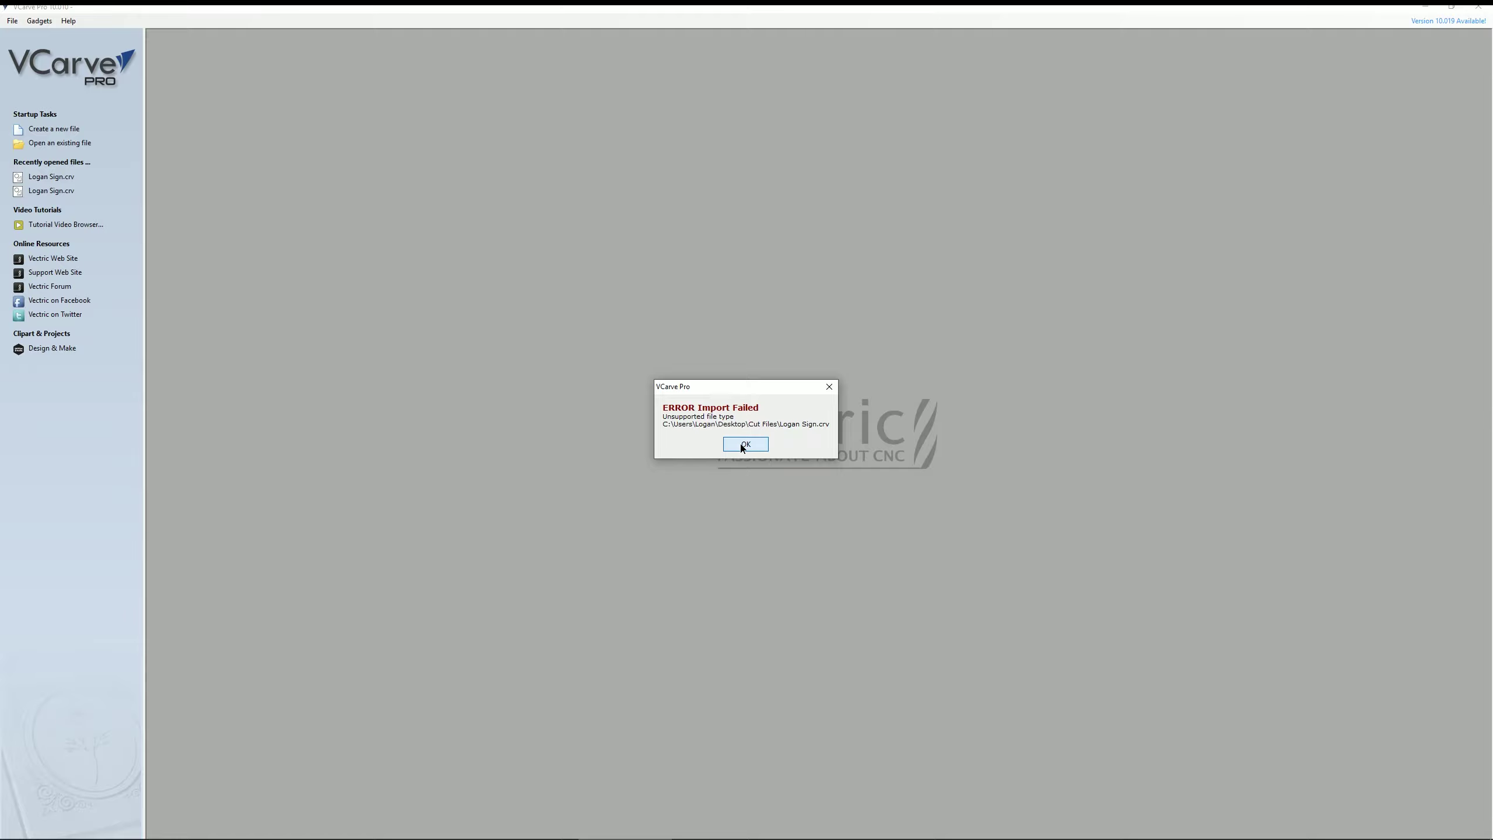
click(743, 445)
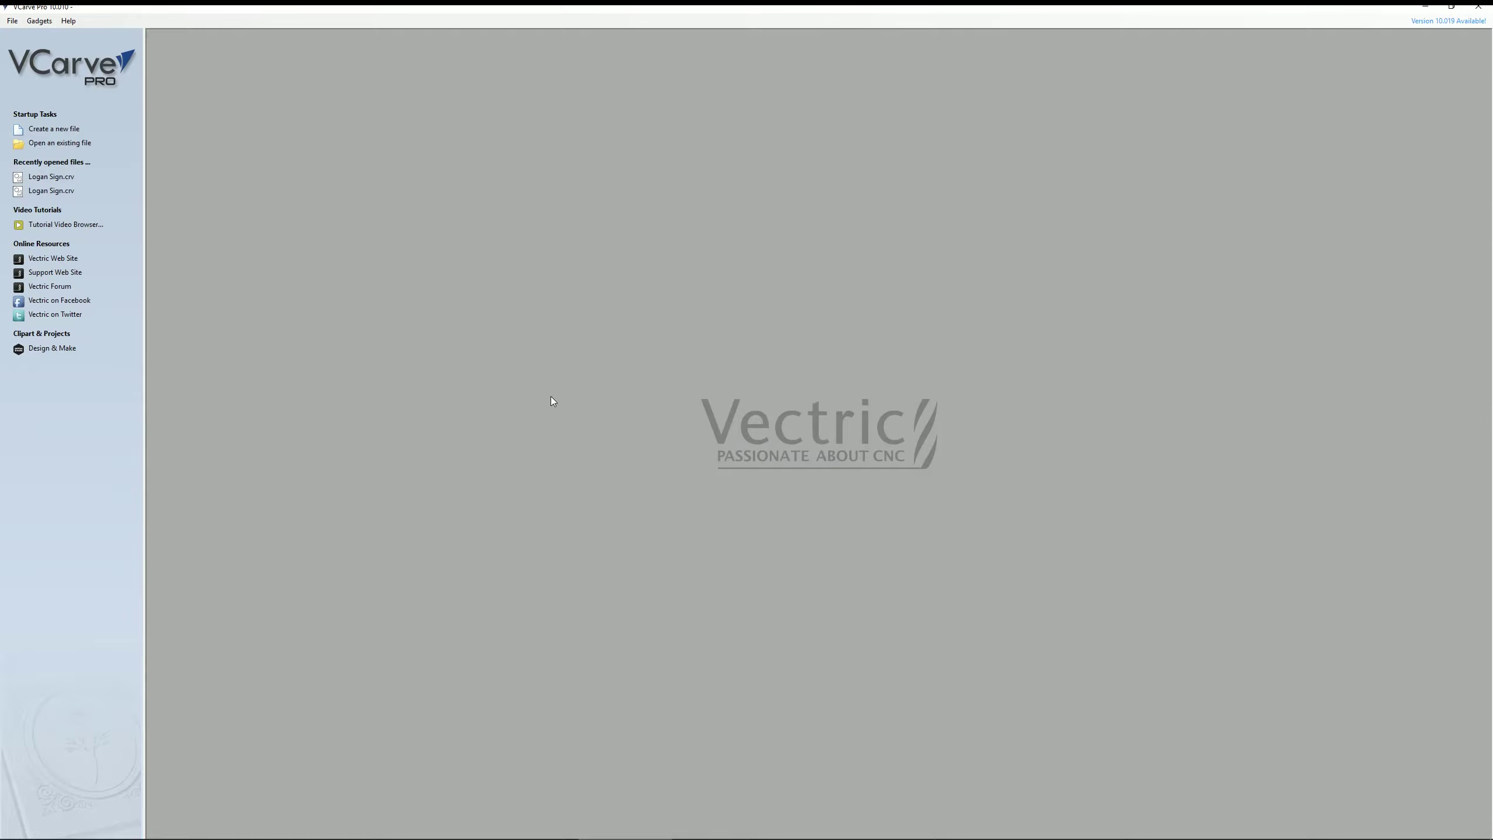
Step: Switch to the Bitworks 3000 G-code Backplotter and inspect the code of Logan Sign.tap in a text editor without loading the file
mouse_move(286, 831)
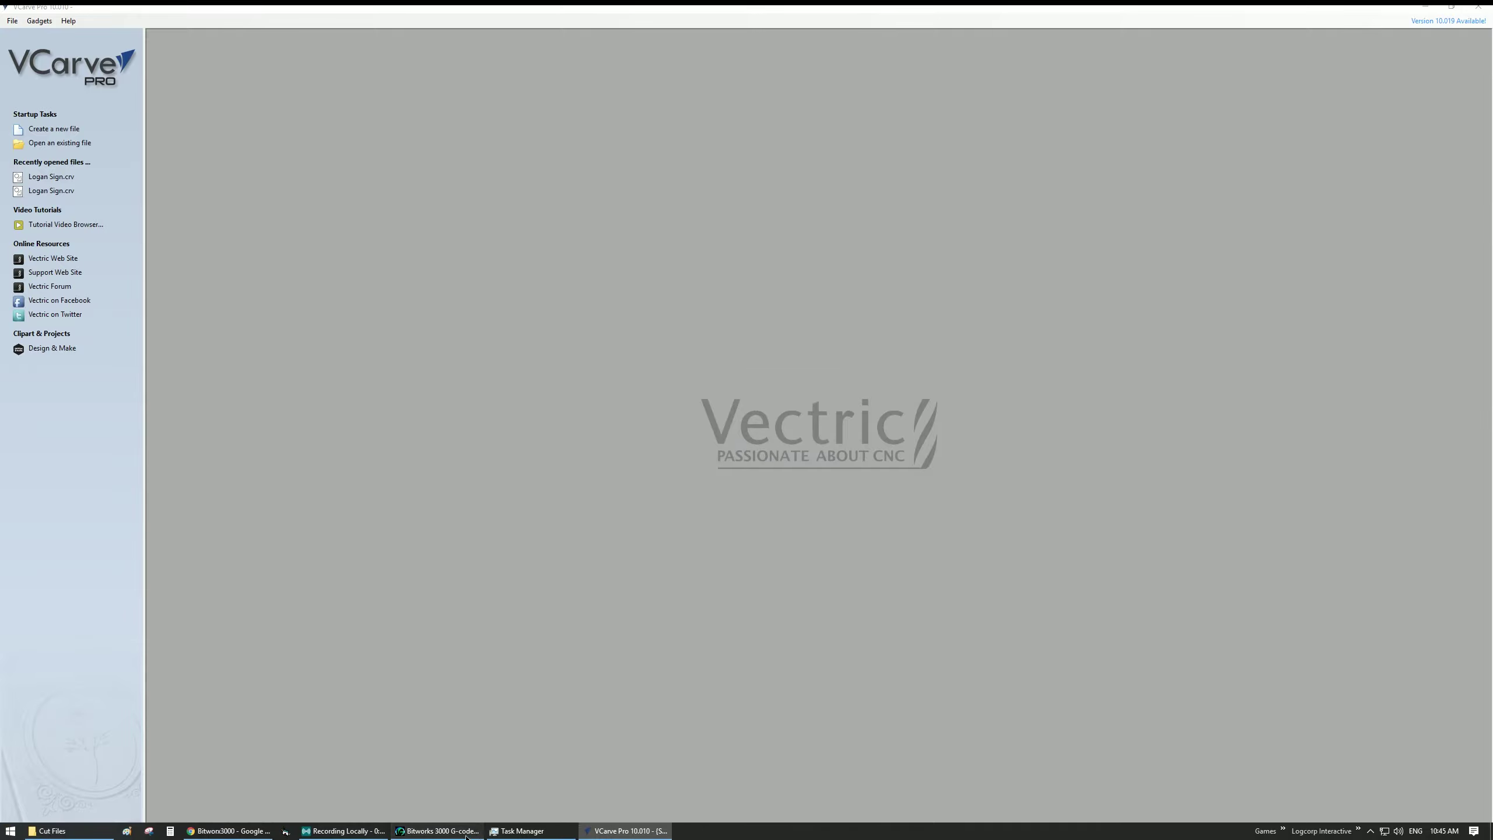
click(438, 830)
click(941, 327)
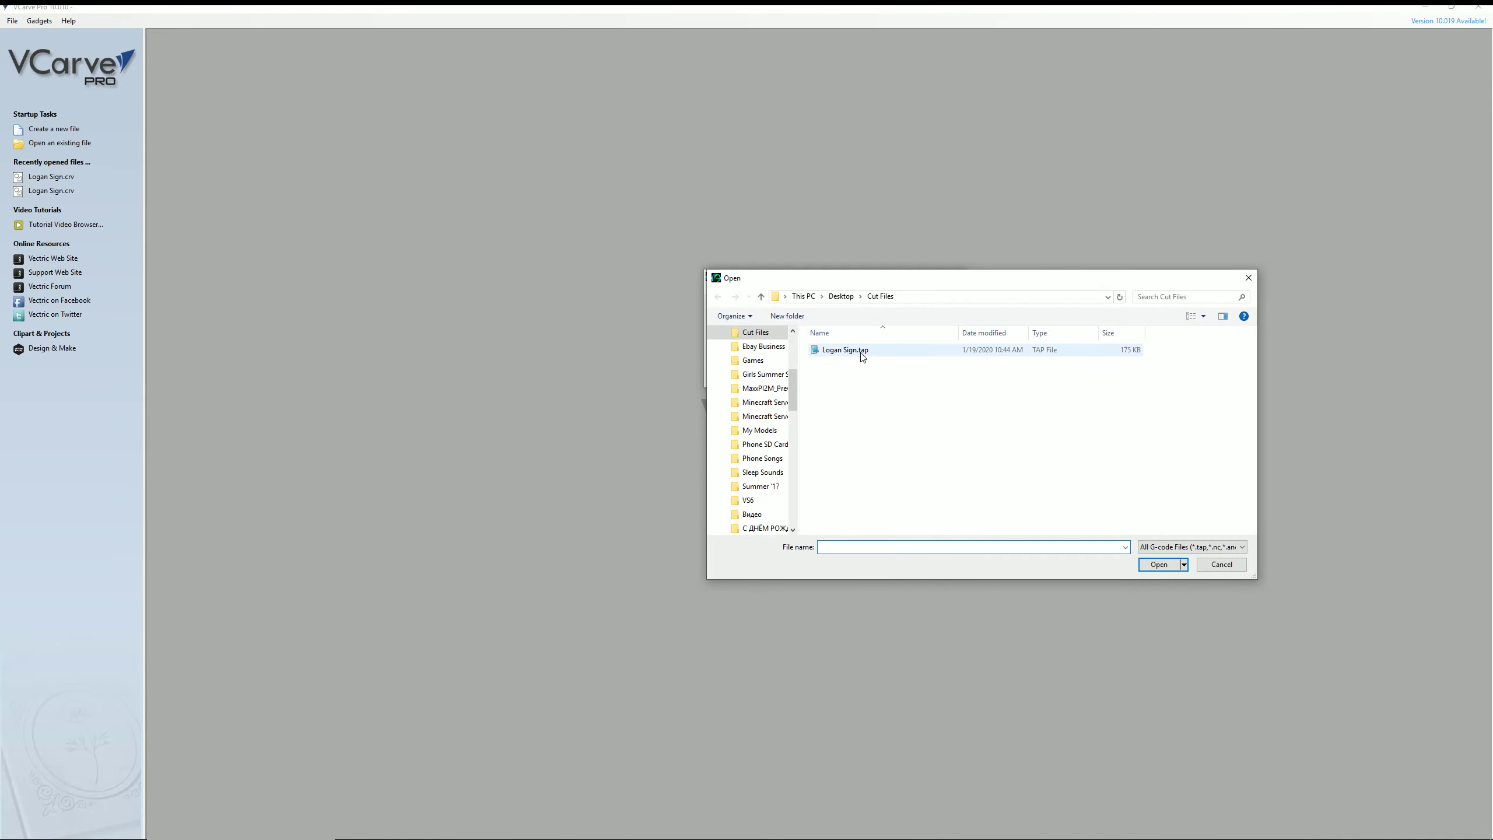
right_click(860, 353)
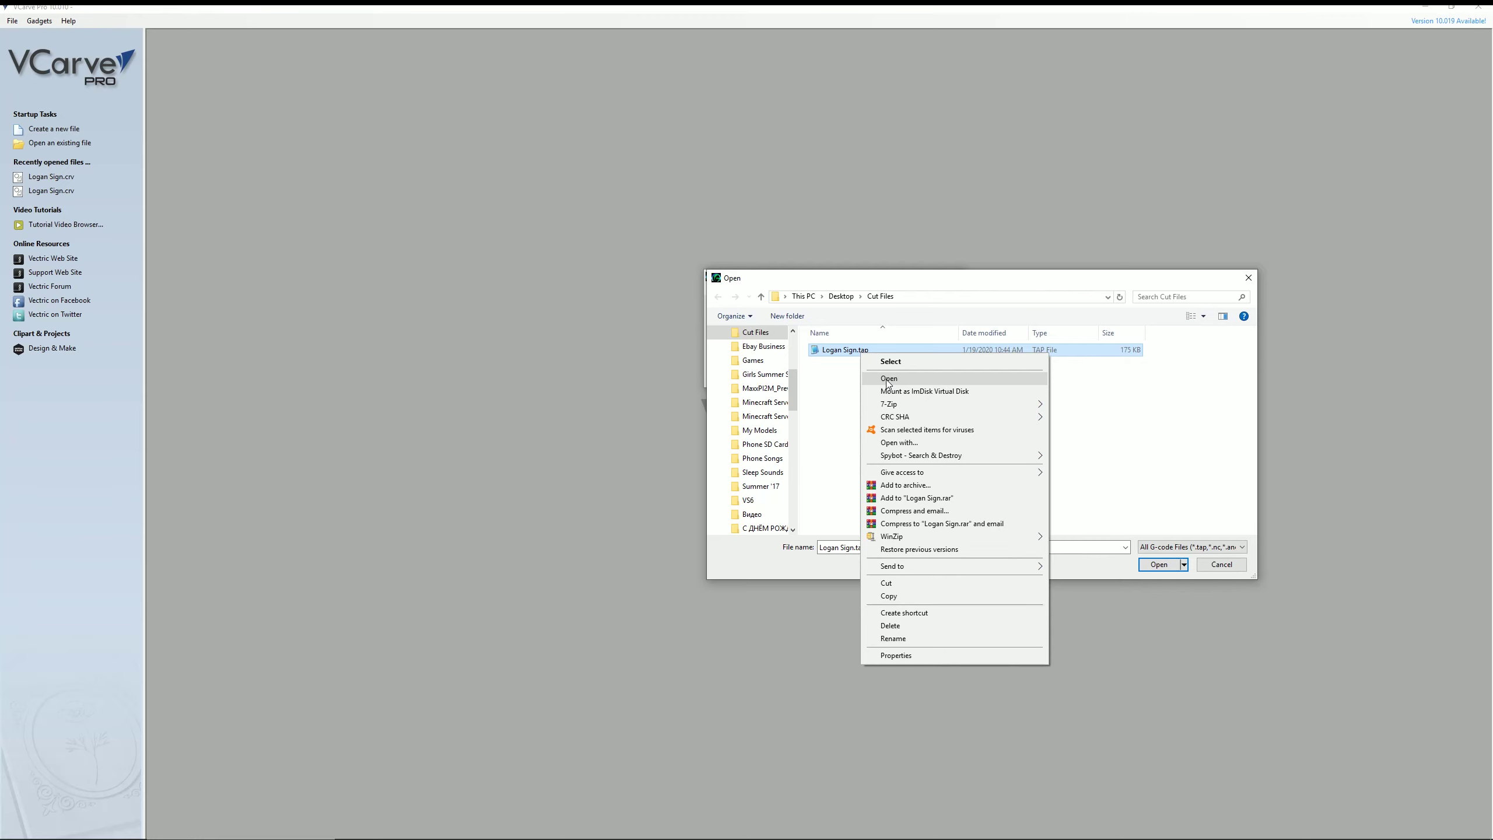
click(888, 379)
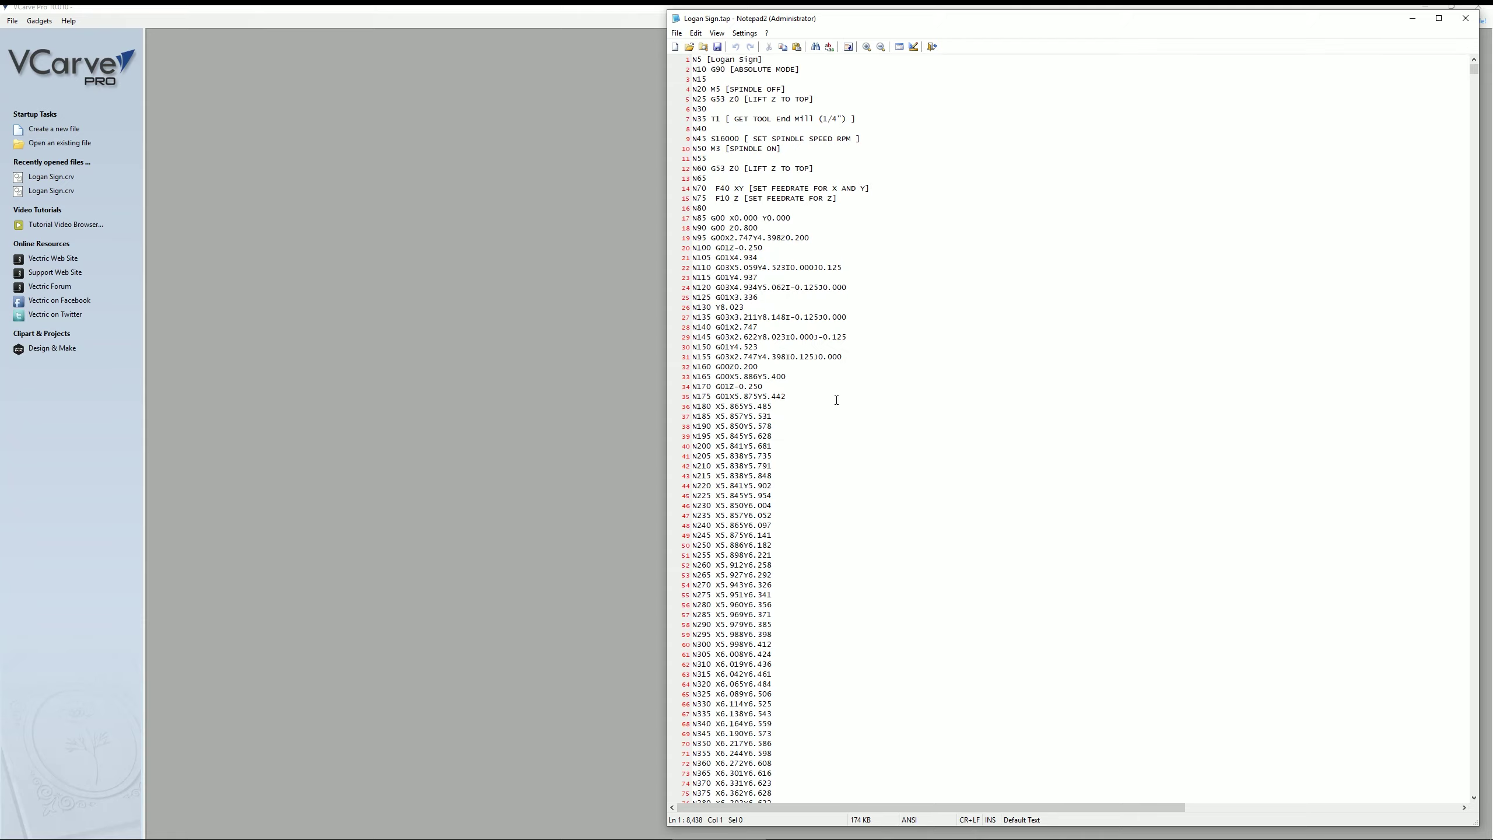
click(1464, 21)
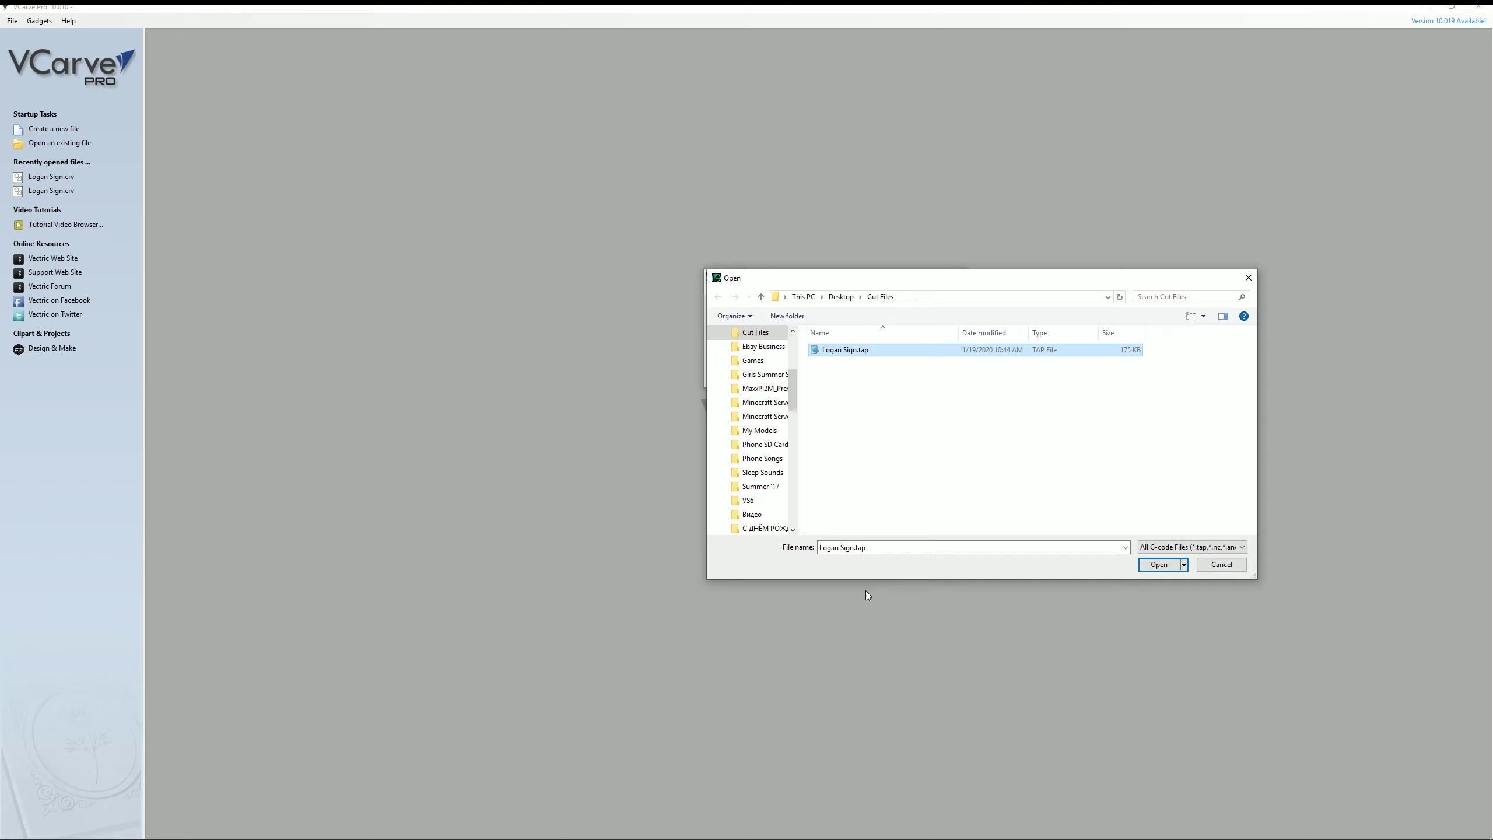
click(438, 833)
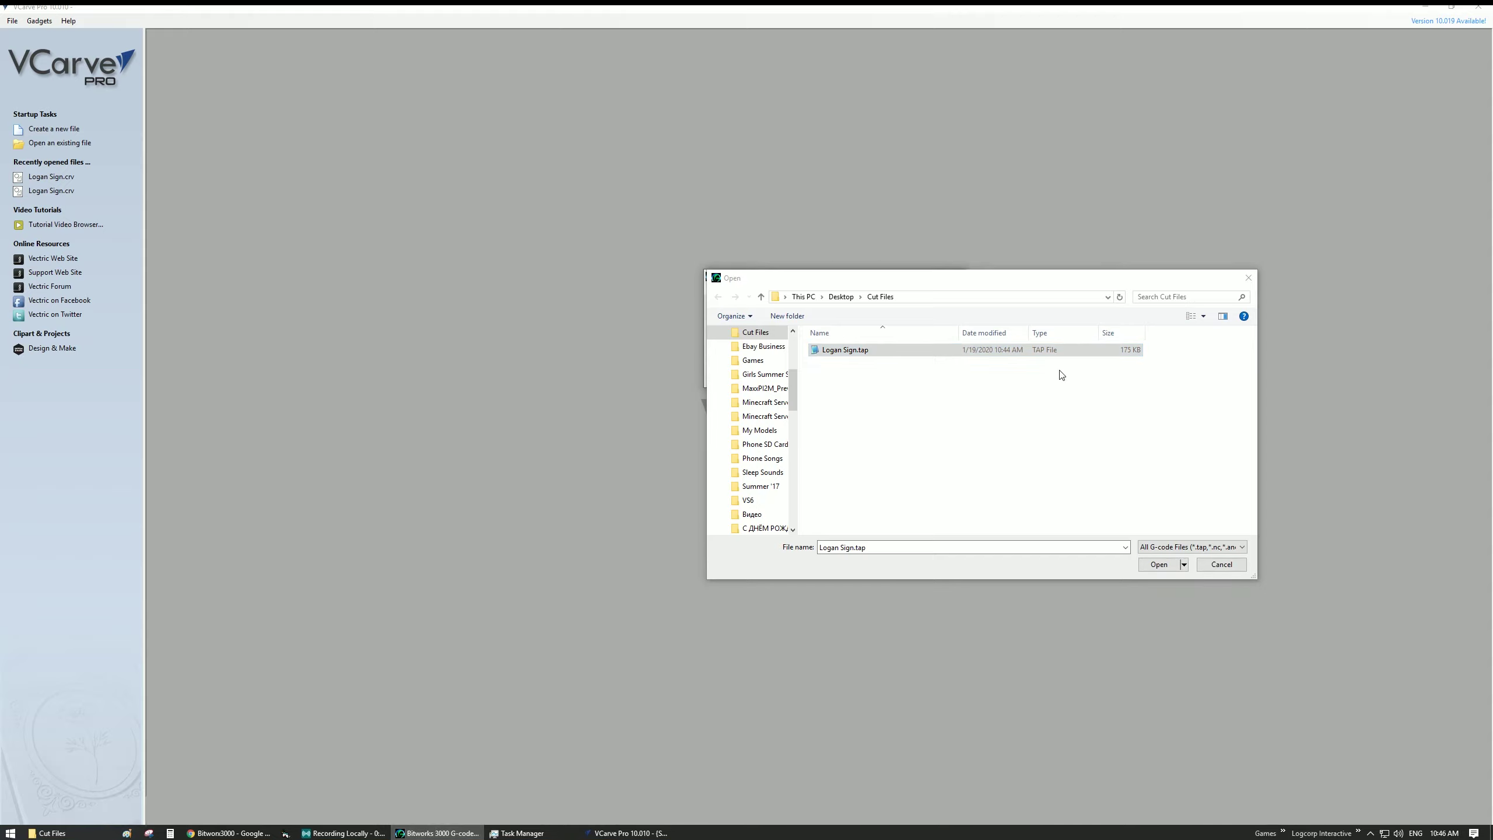
click(1221, 564)
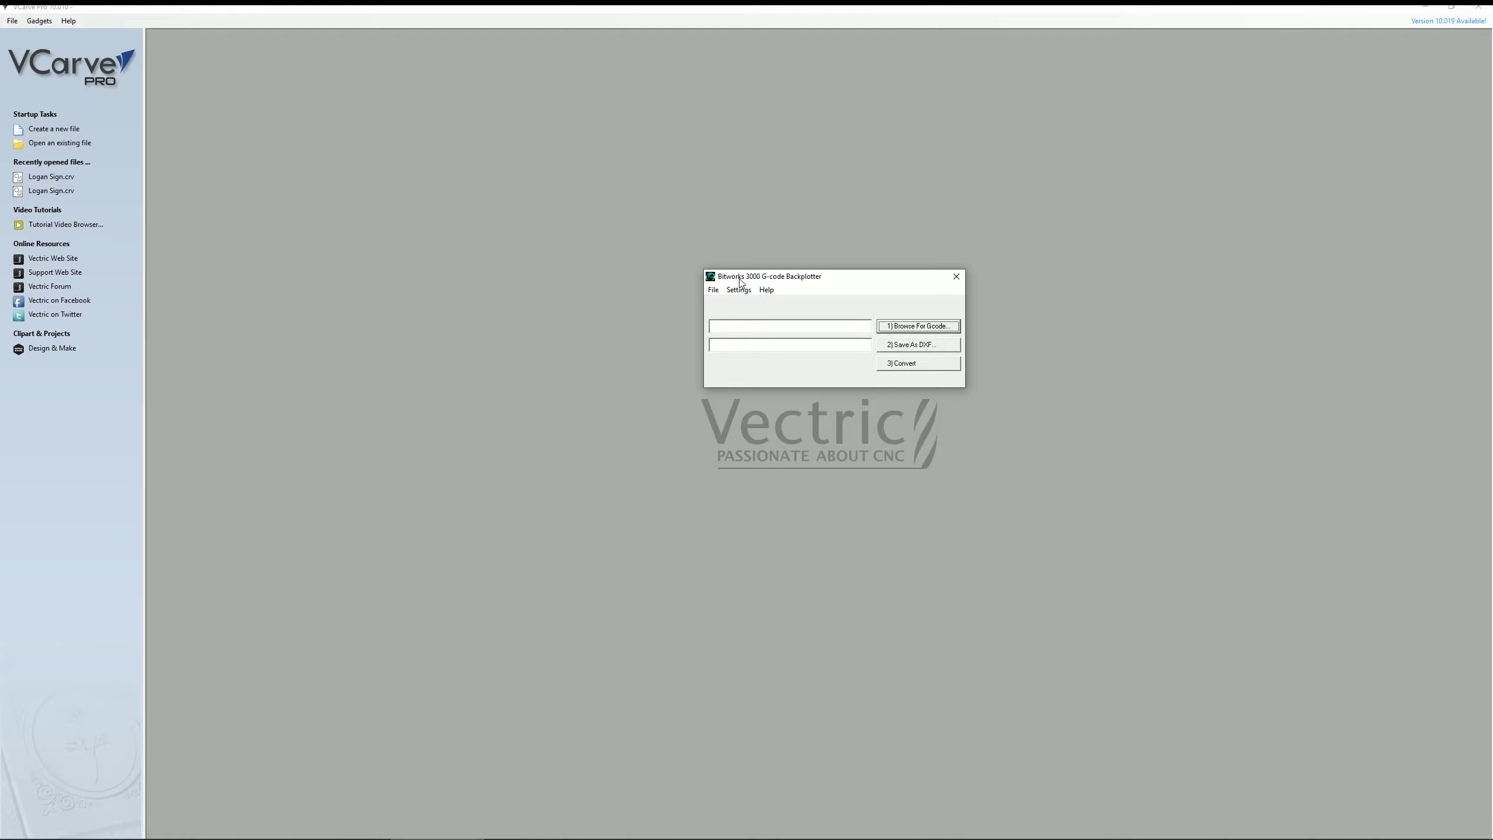
Step: Convert the G-code file Logan Sign.tap into a DXF file named Logan Sign in the Cut Files folder
click(908, 326)
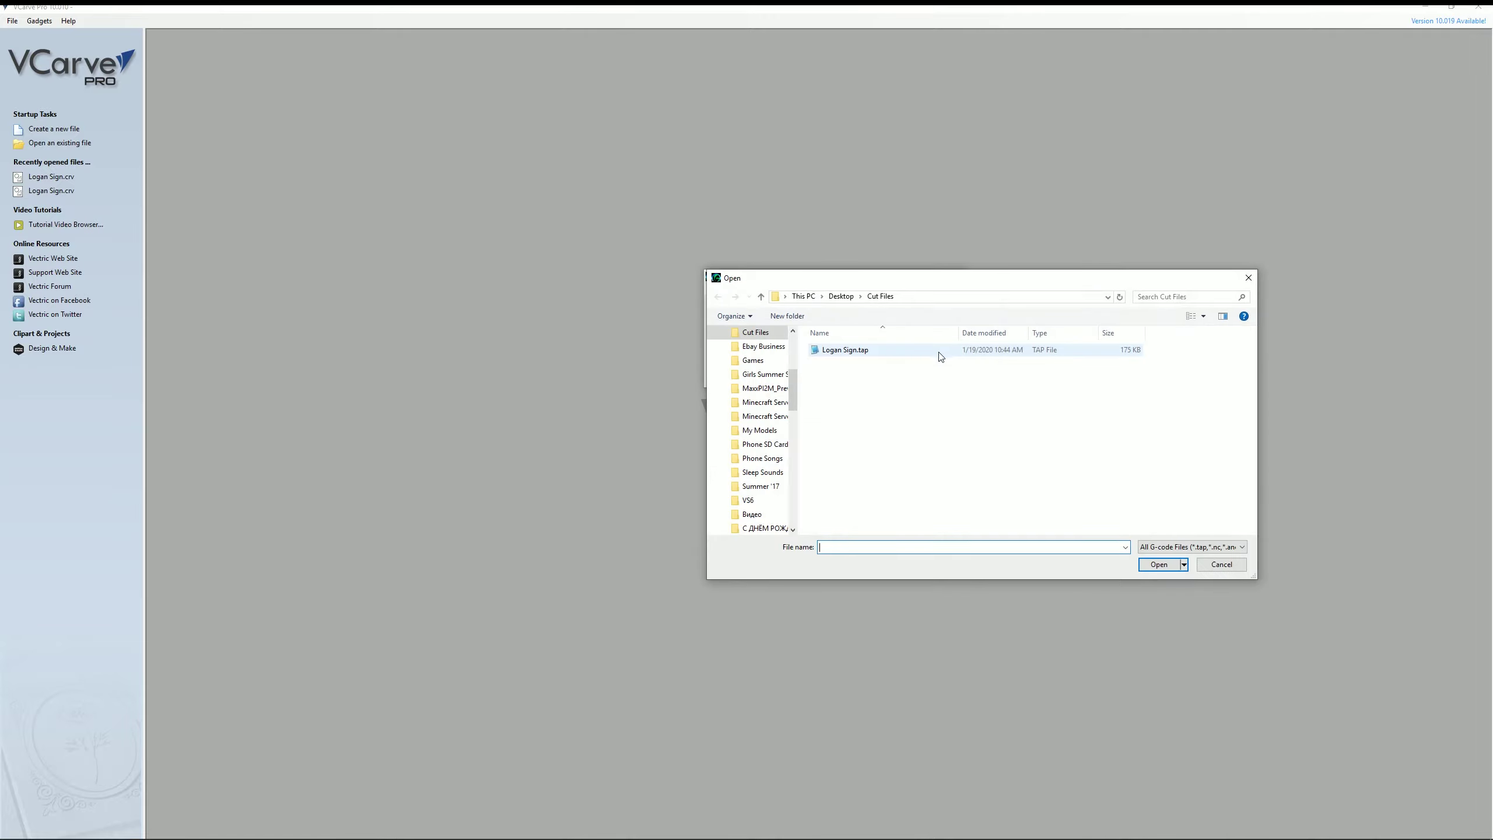
double_click(850, 350)
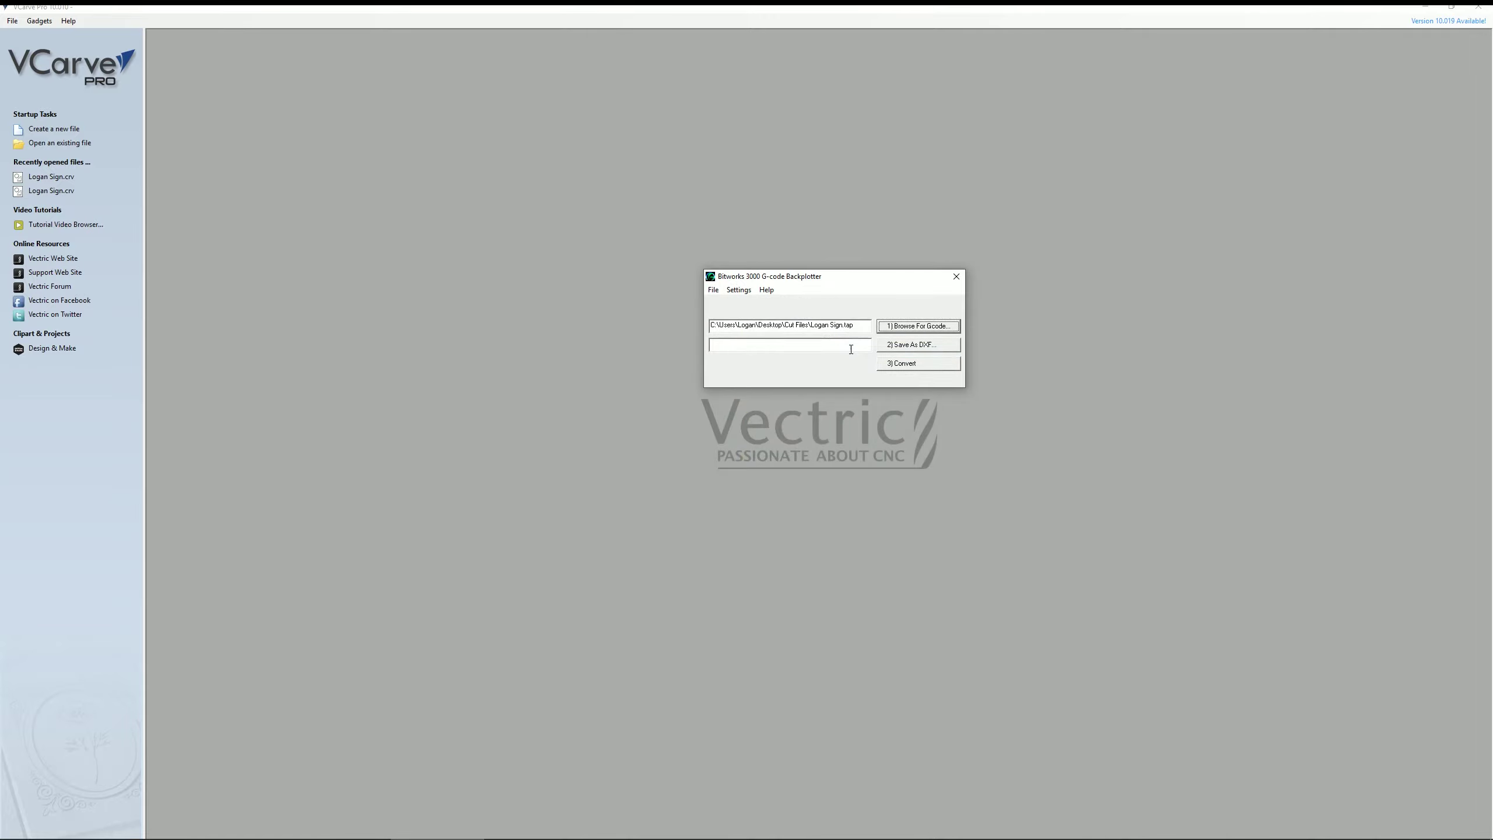
click(904, 347)
text(L)
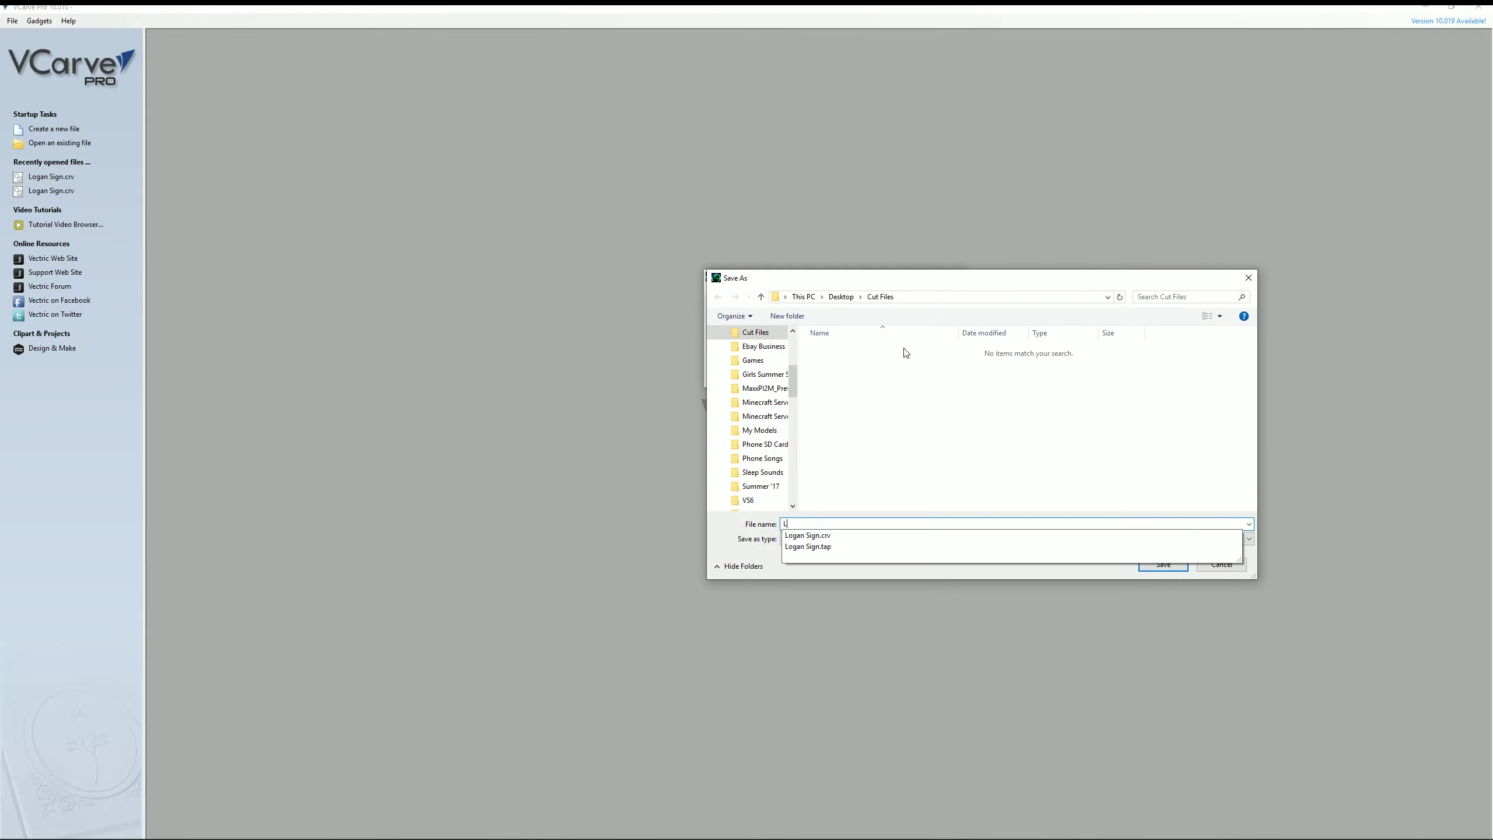
text(ogan Sign)
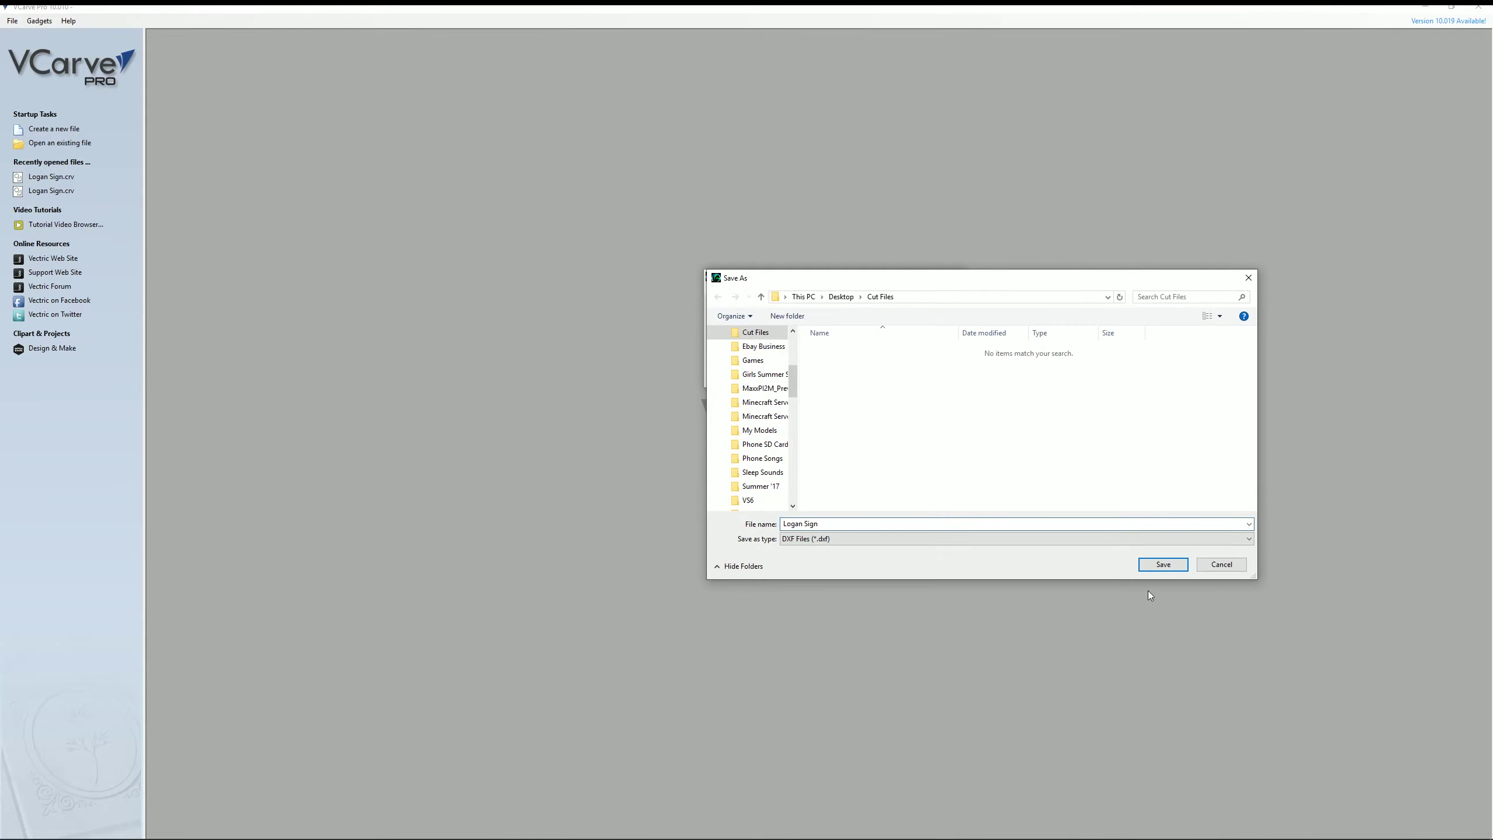
click(1167, 564)
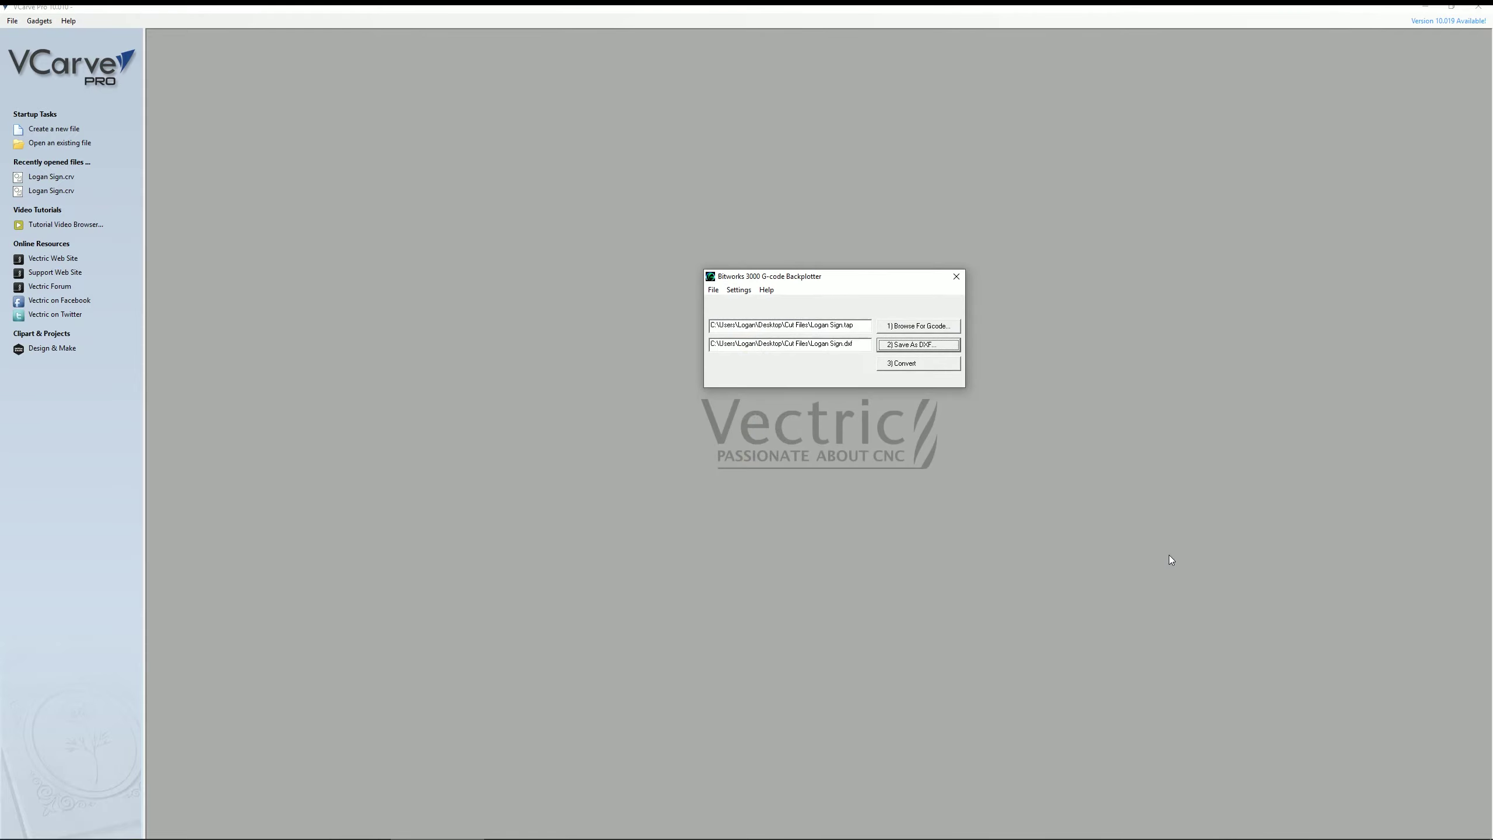
click(897, 365)
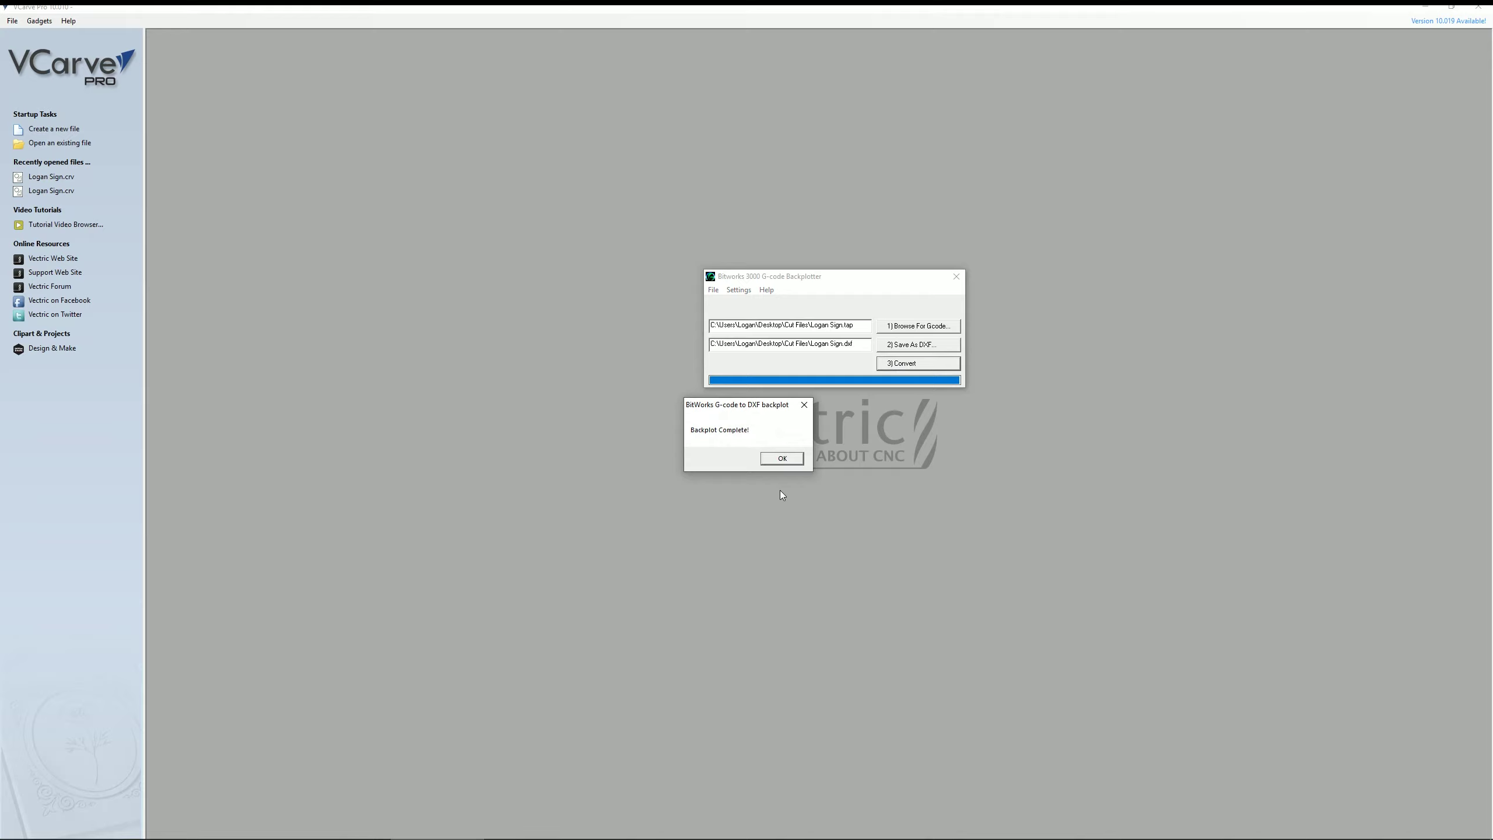
click(781, 459)
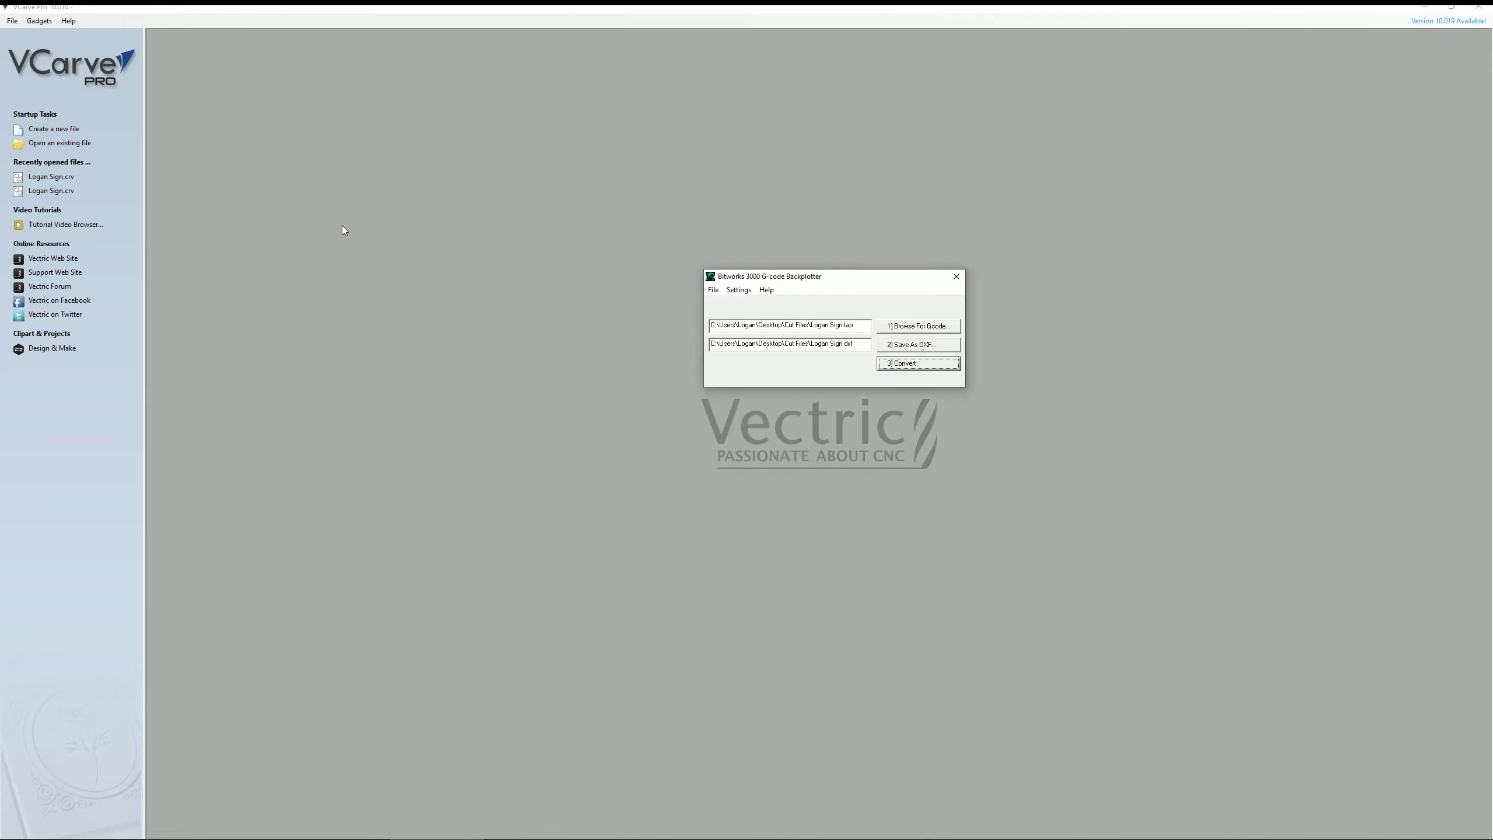
Step: Switch to VCarve Pro, create a new job with the default setup and import the vectors from Logan Sign.dxf
click(53, 129)
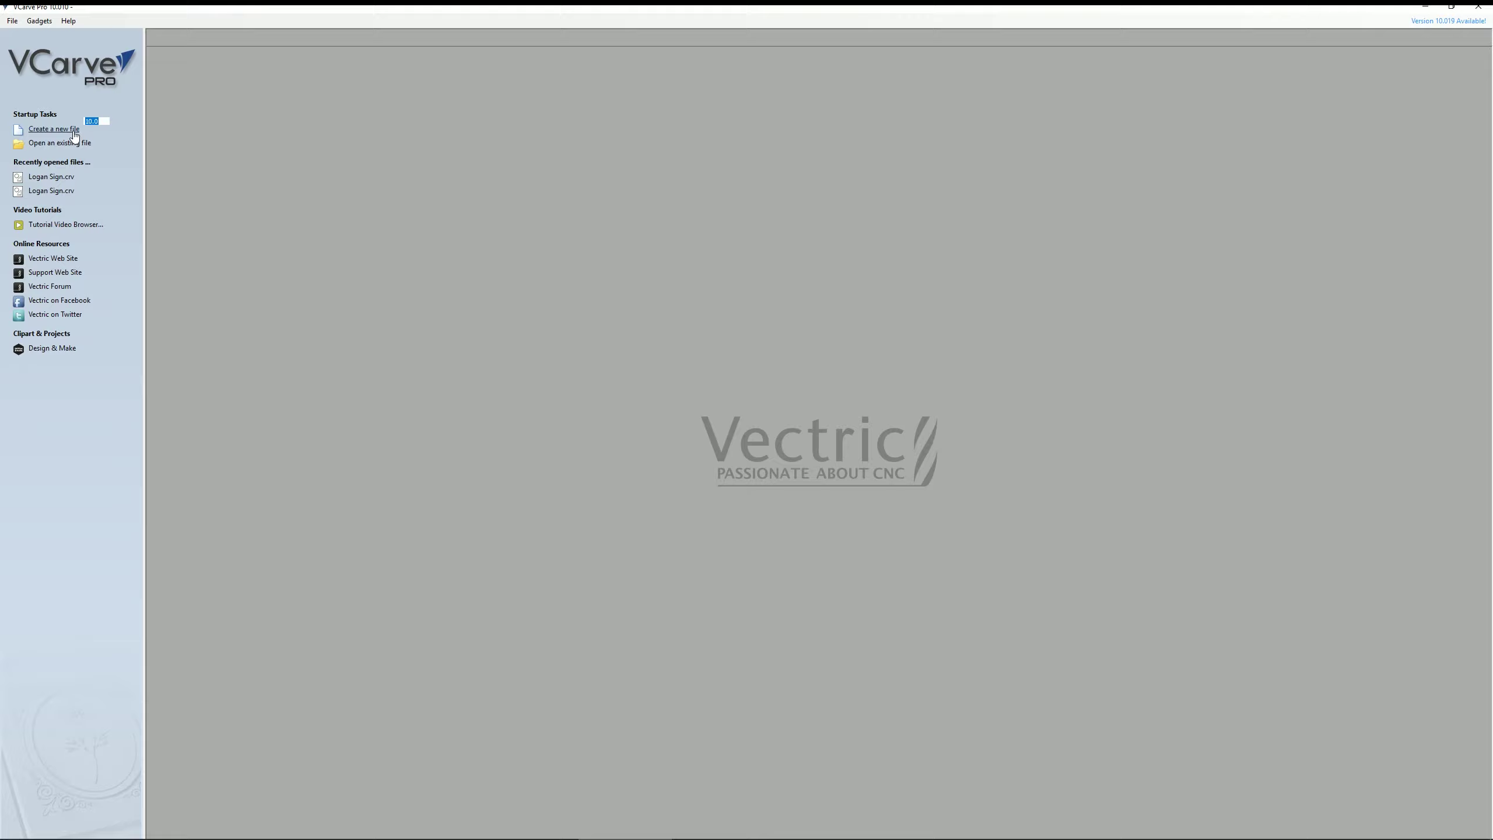
key(Return)
click(12, 21)
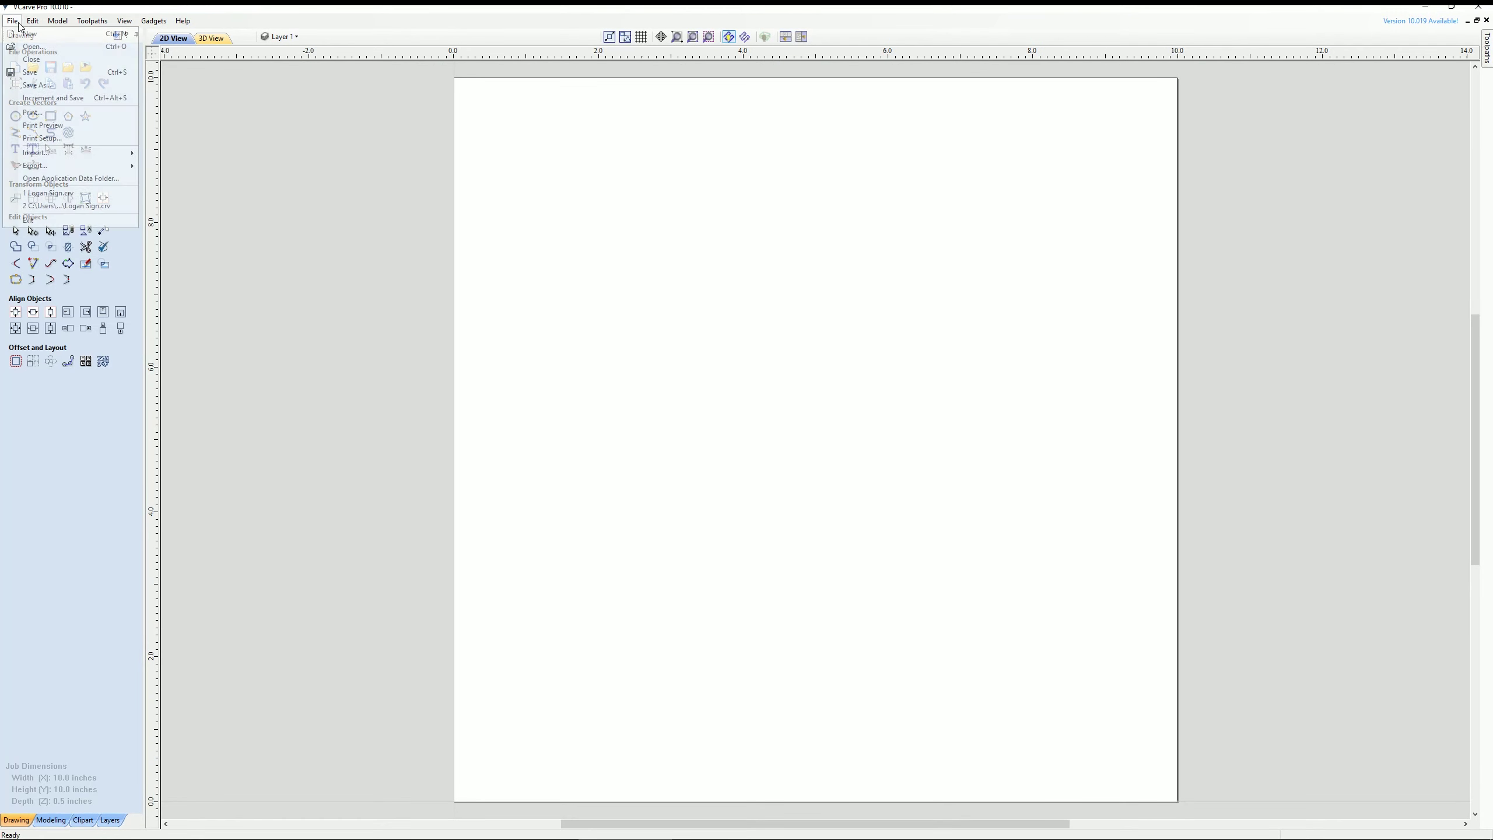
mouse_move(105, 154)
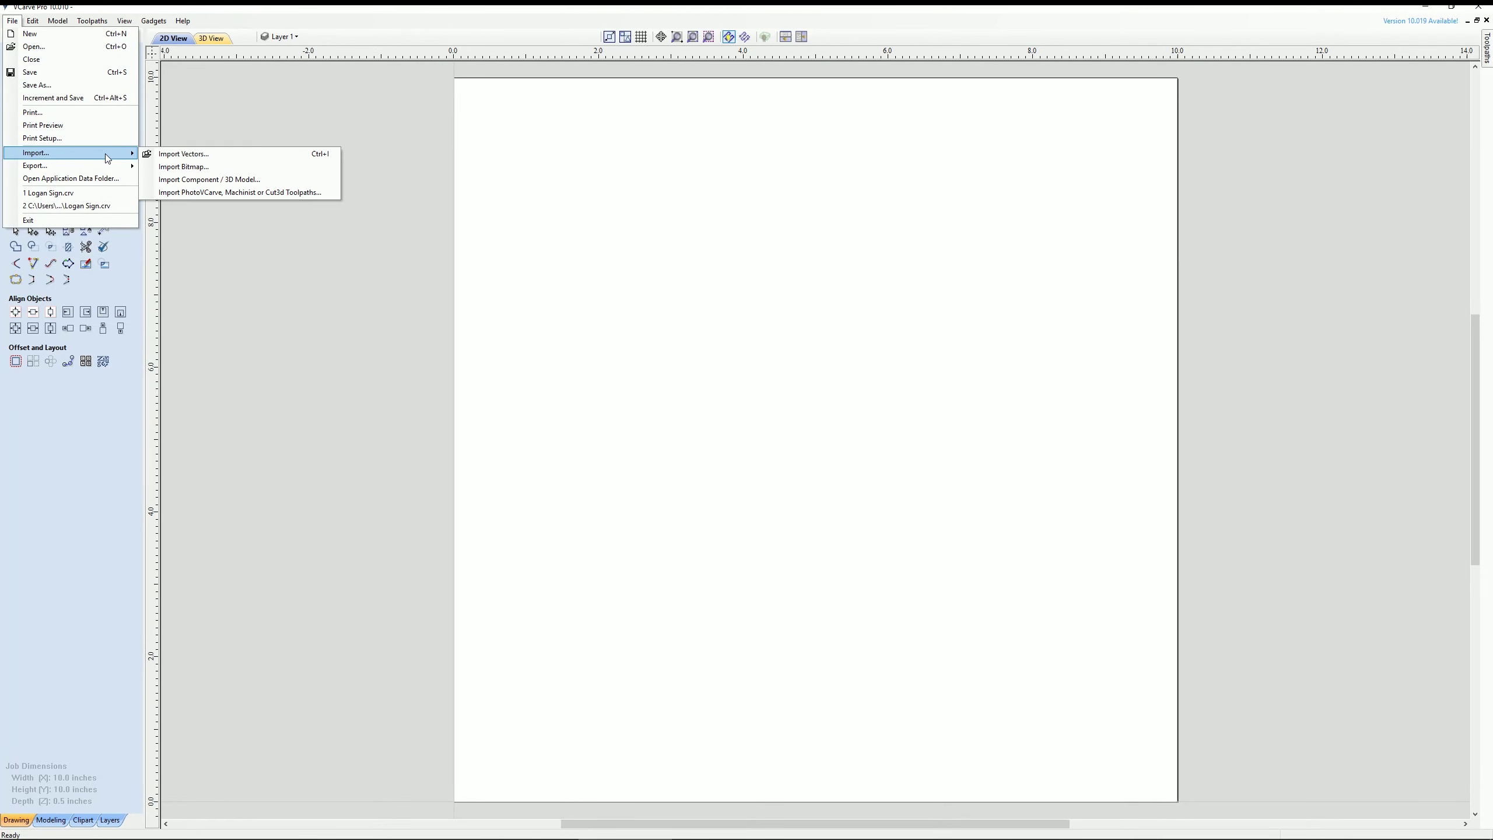
click(189, 154)
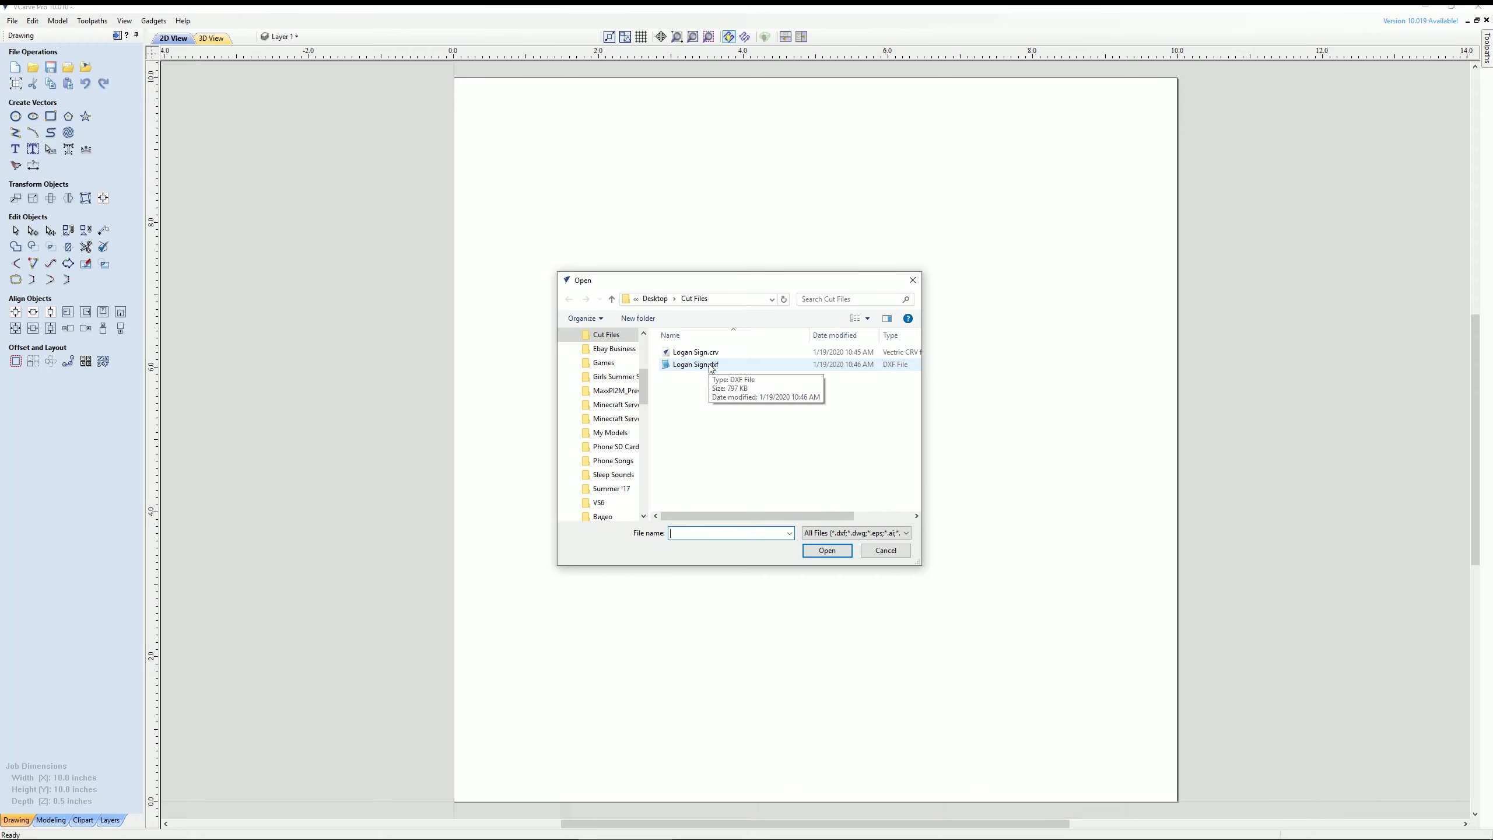
double_click(711, 365)
scroll(711, 369, down, 3)
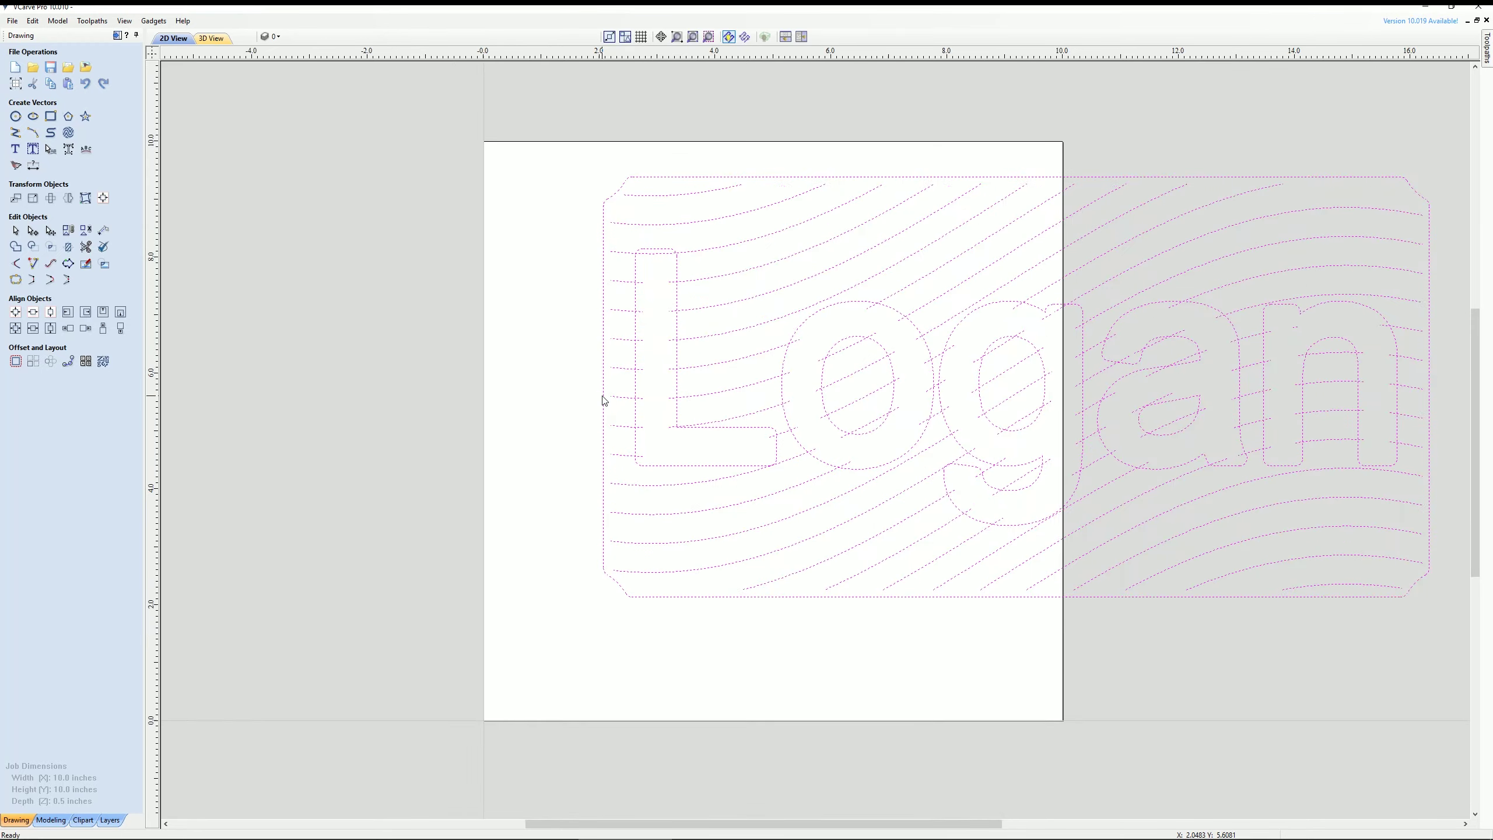
scroll(948, 389, up, 1)
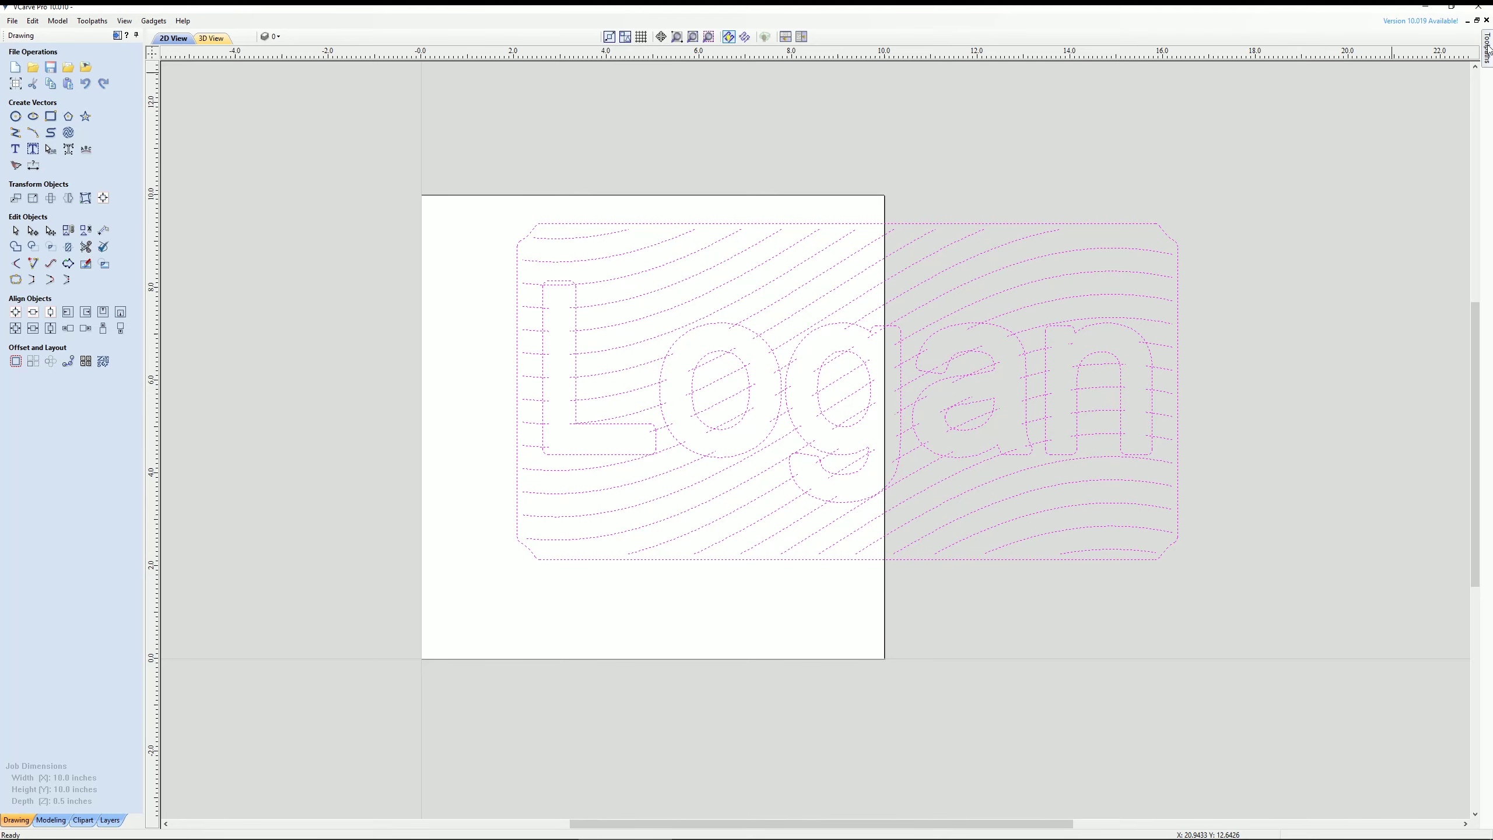
Step: Select the upper edge line of the imported sign border and open the 2D Profile Toolpath settings
click(1474, 36)
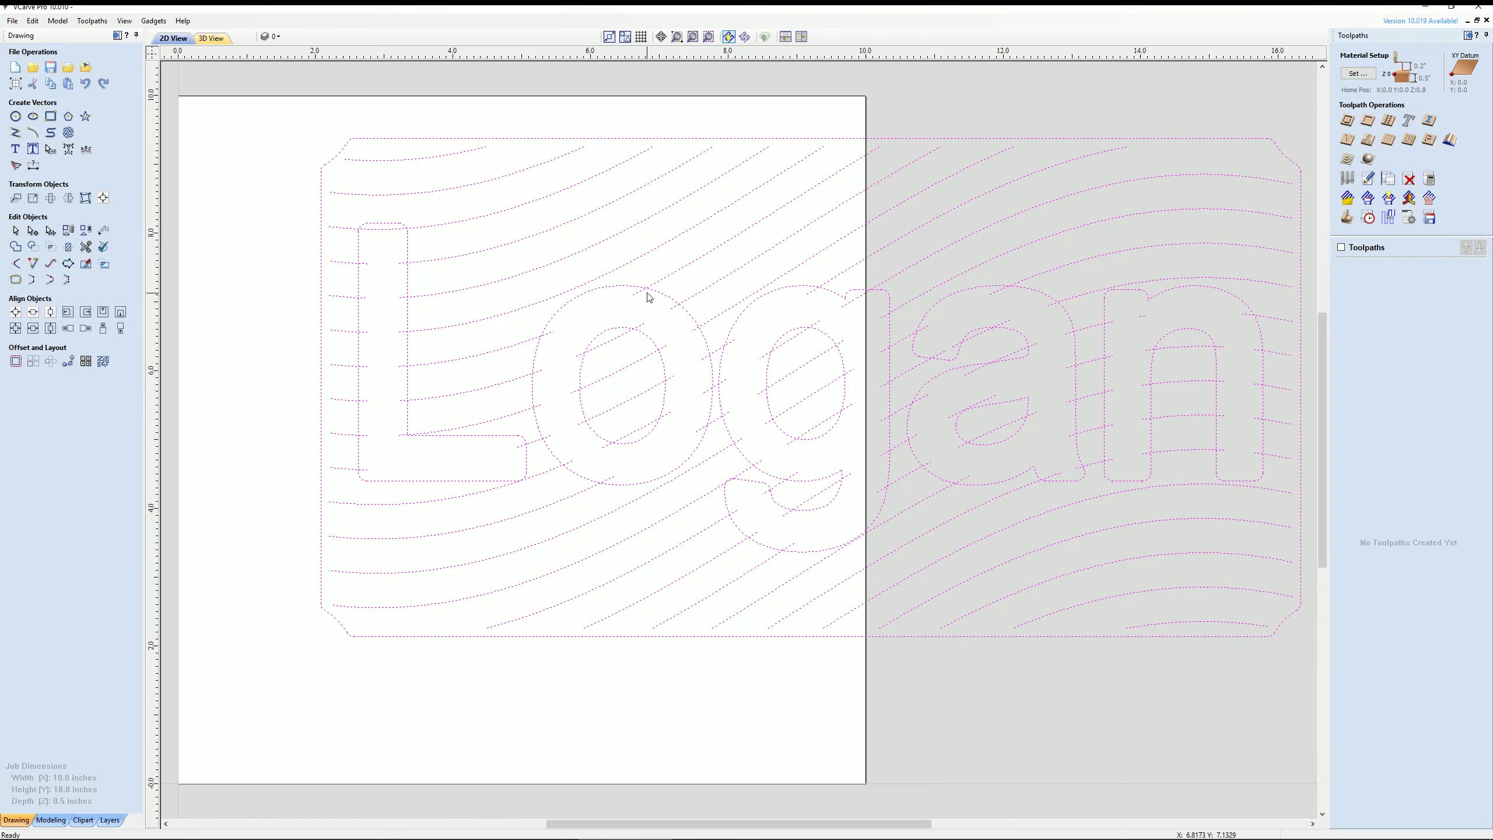
click(939, 123)
click(939, 139)
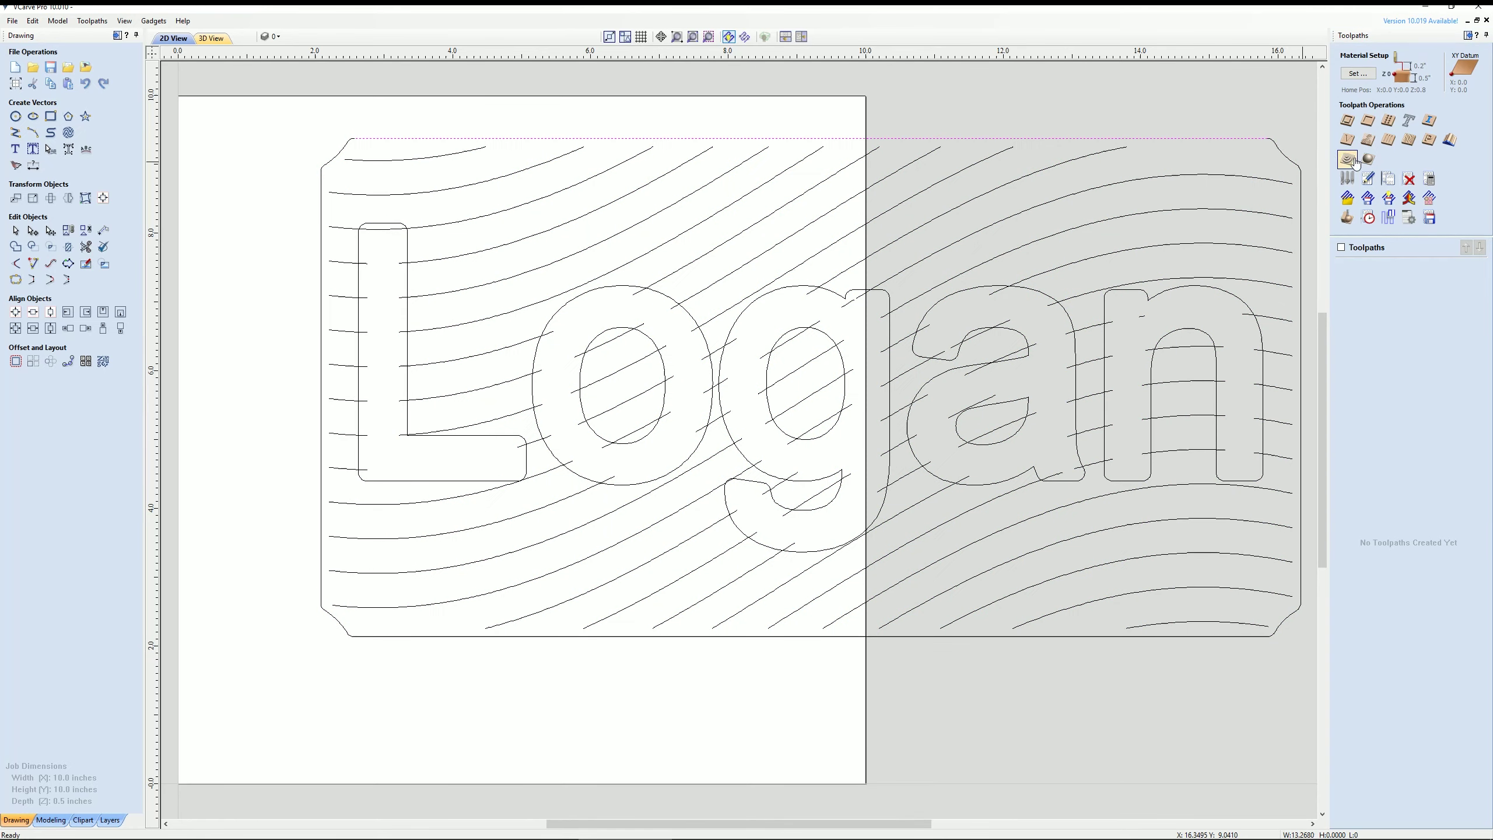
click(1347, 130)
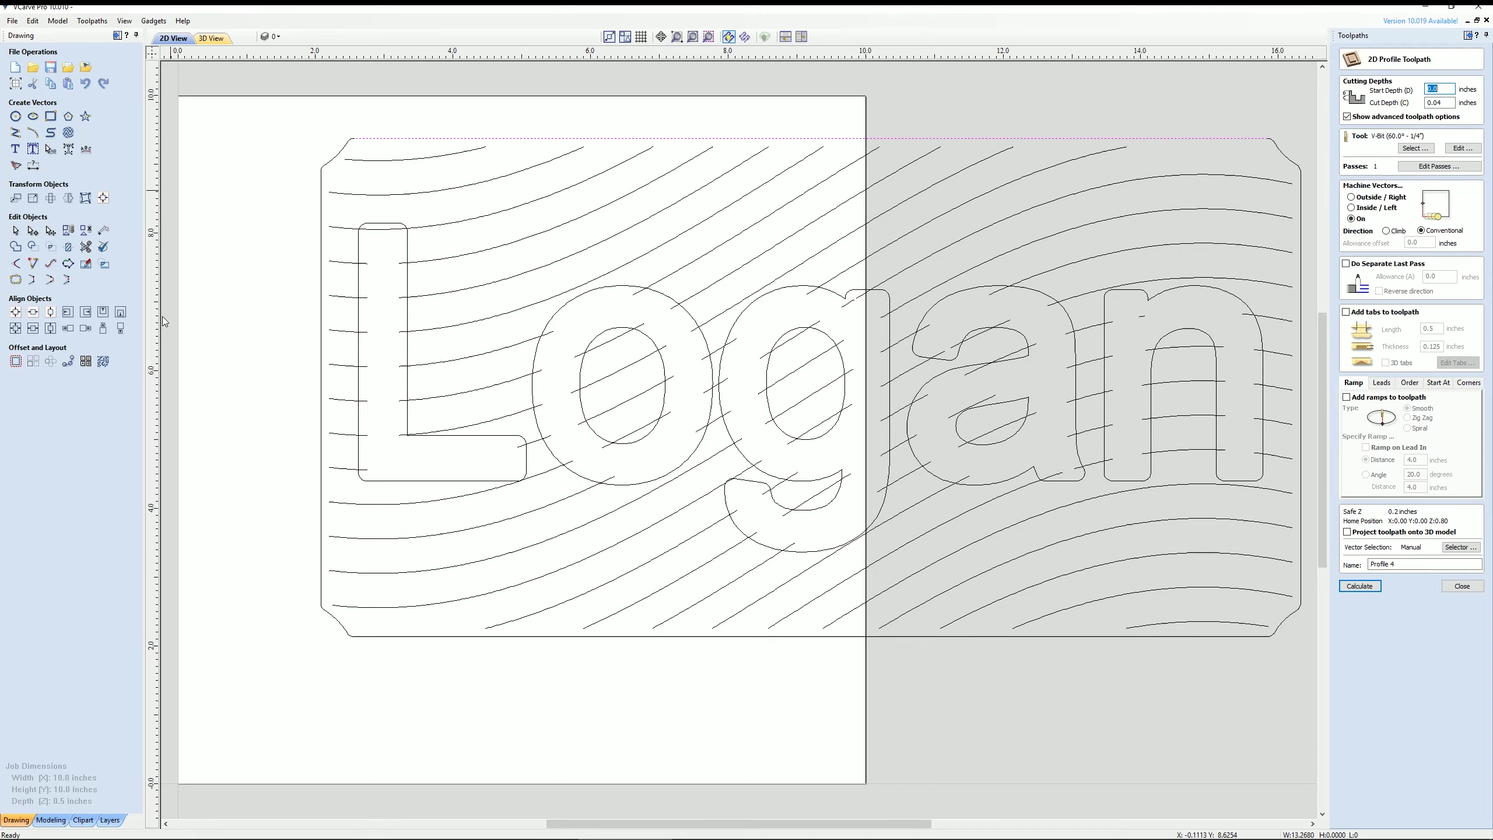
Step: Select all the imported vectors and join the open ones at the preset tolerance
key(ctrl+a)
click(15, 360)
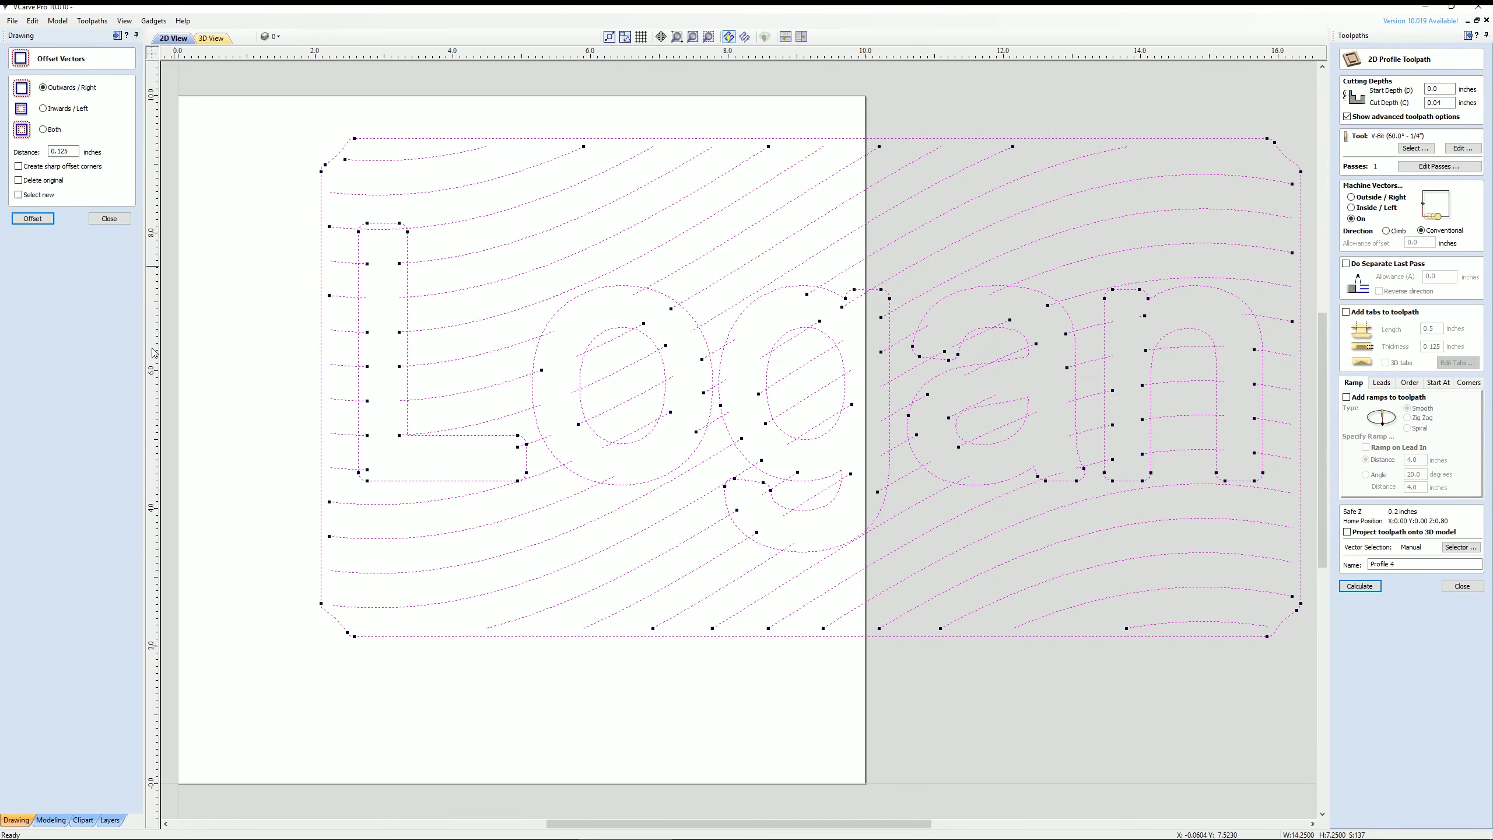
click(109, 218)
key(j)
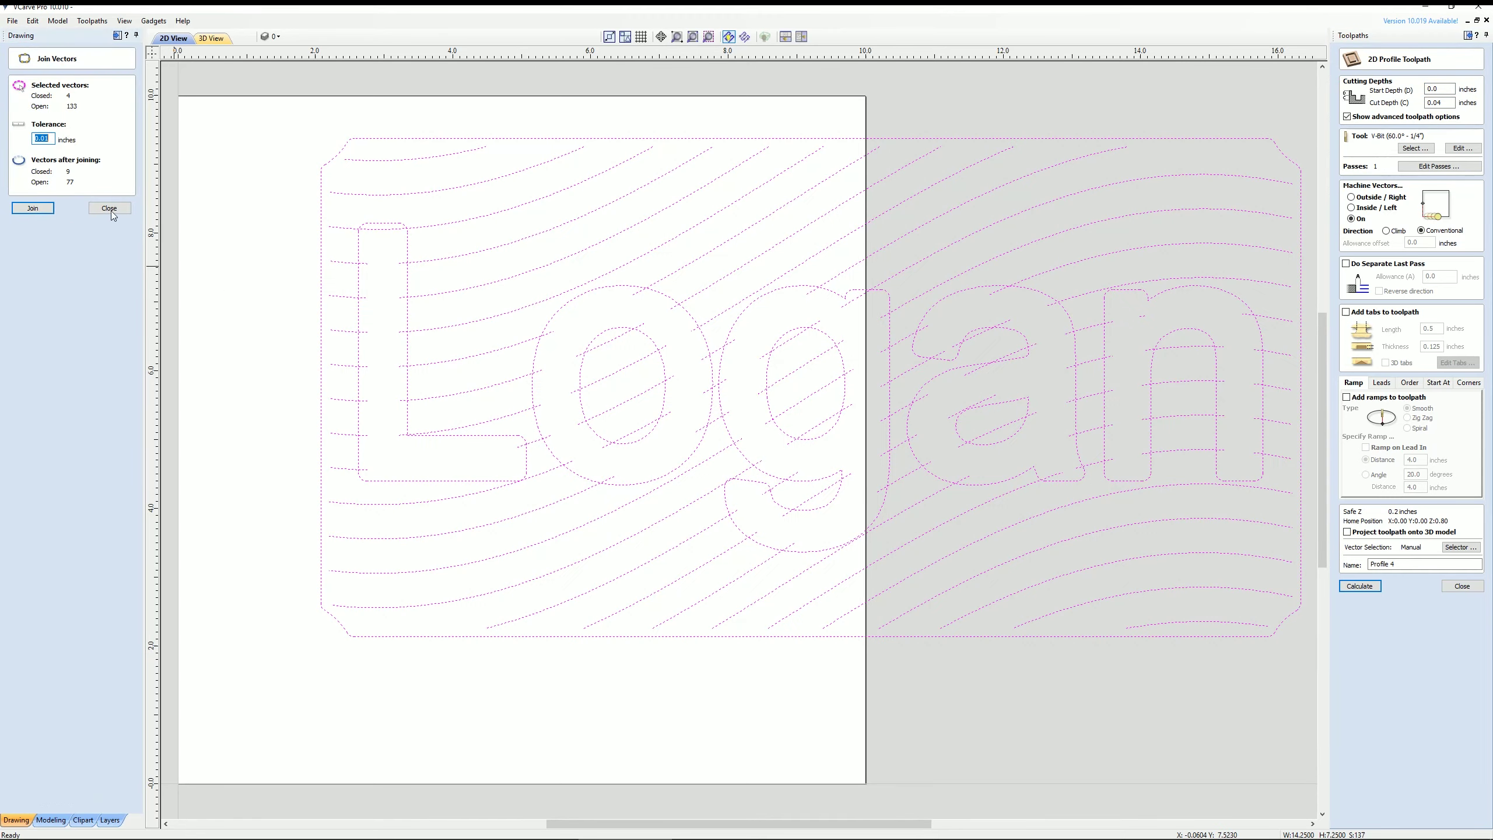
click(44, 208)
click(124, 208)
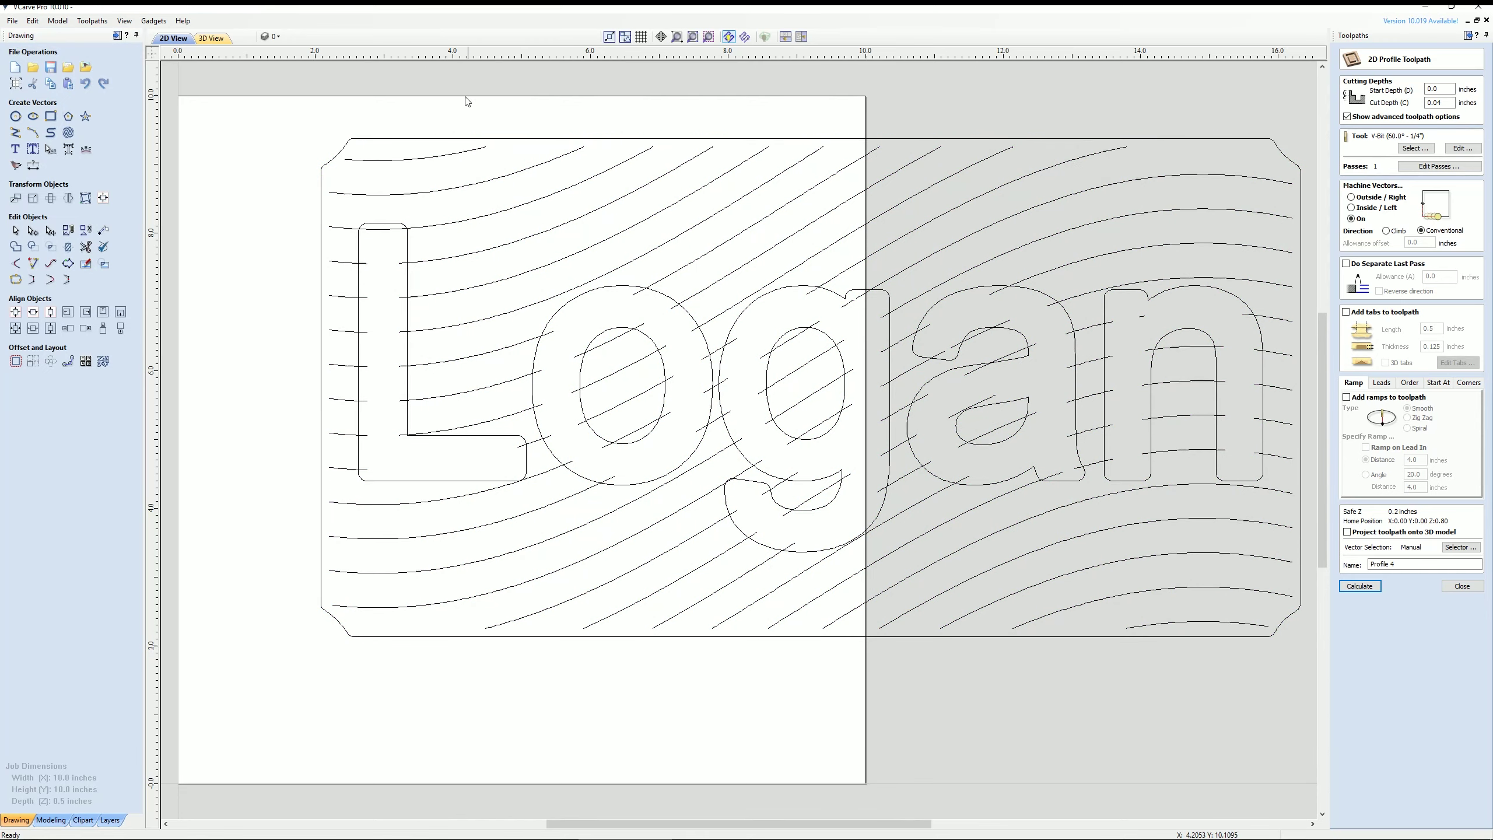
Step: Offset the sign's outer border inwards by 0.125 inches and remove the offset copy
click(452, 143)
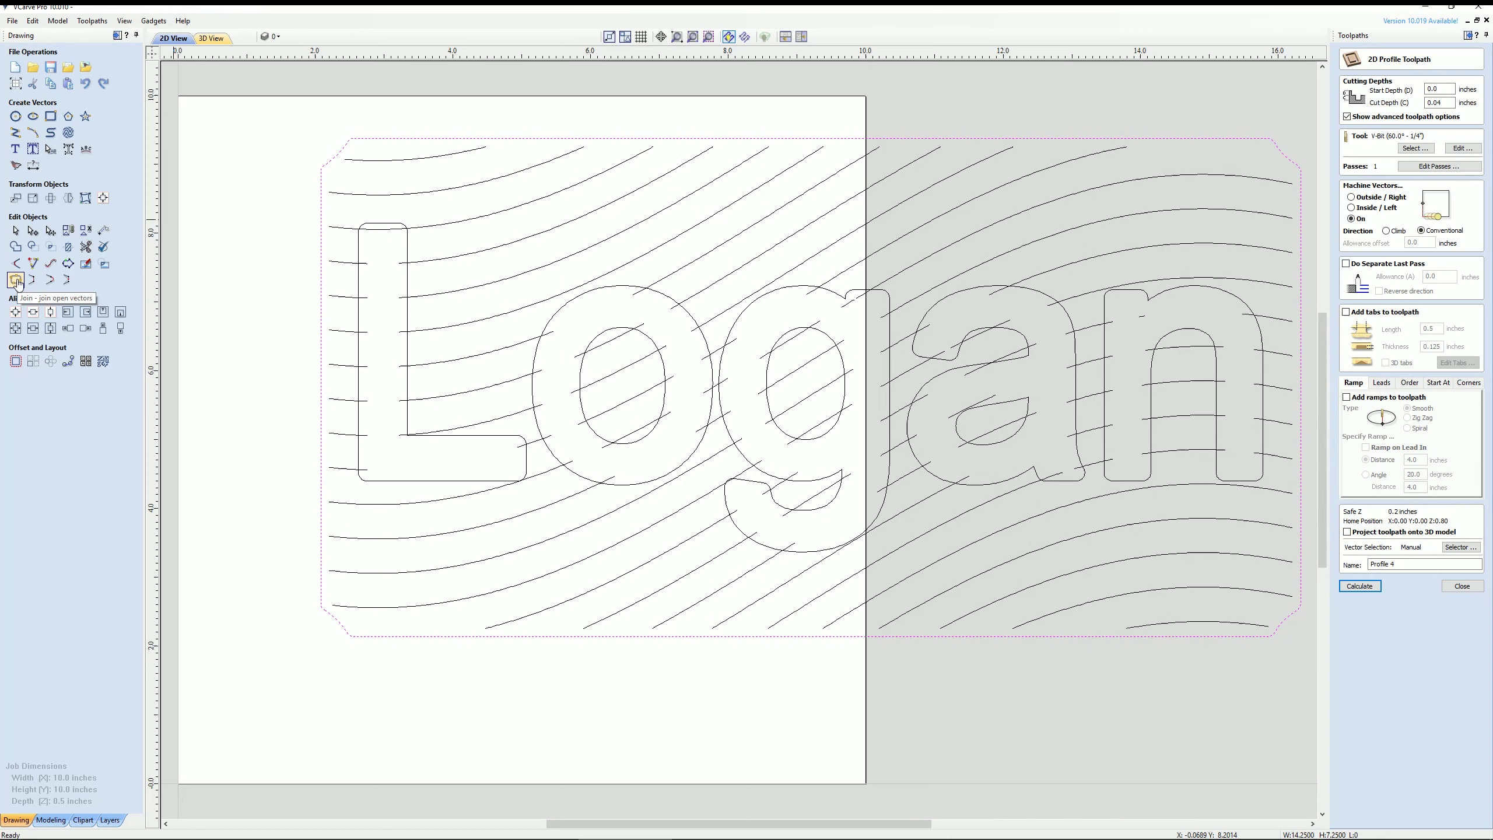
click(16, 361)
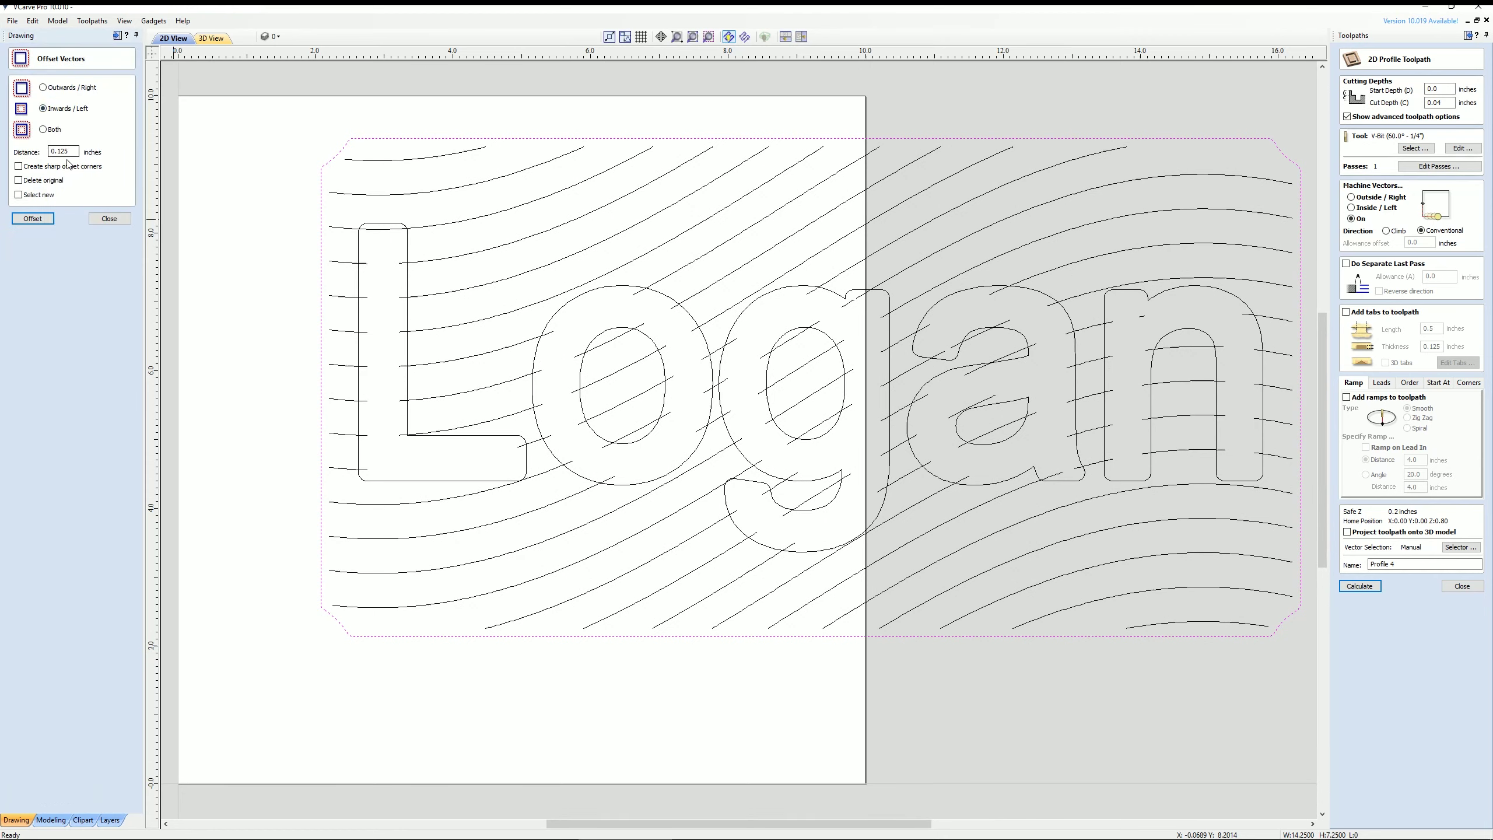
double_click(64, 151)
click(32, 219)
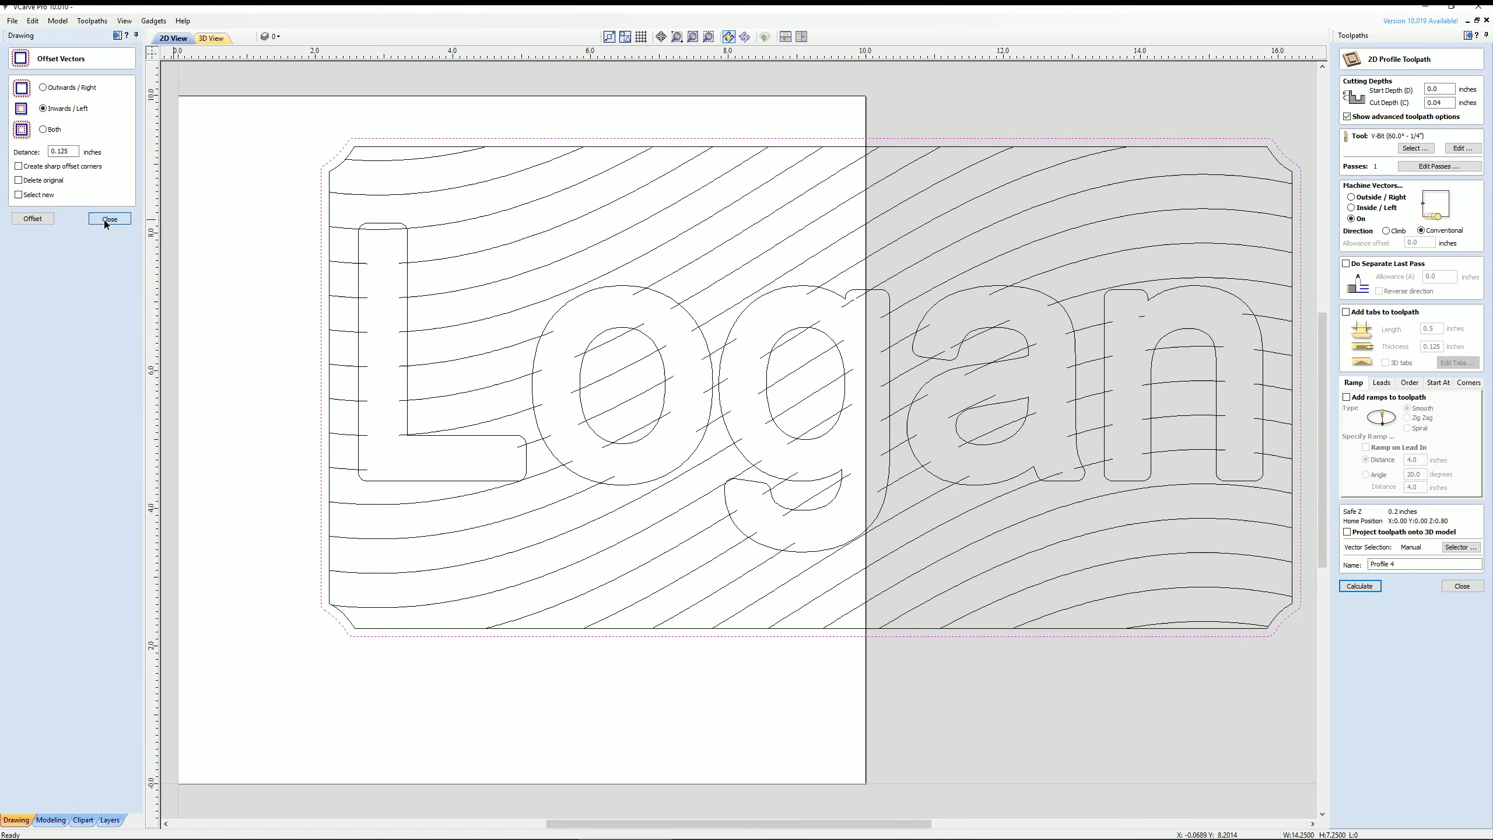
click(109, 218)
click(465, 147)
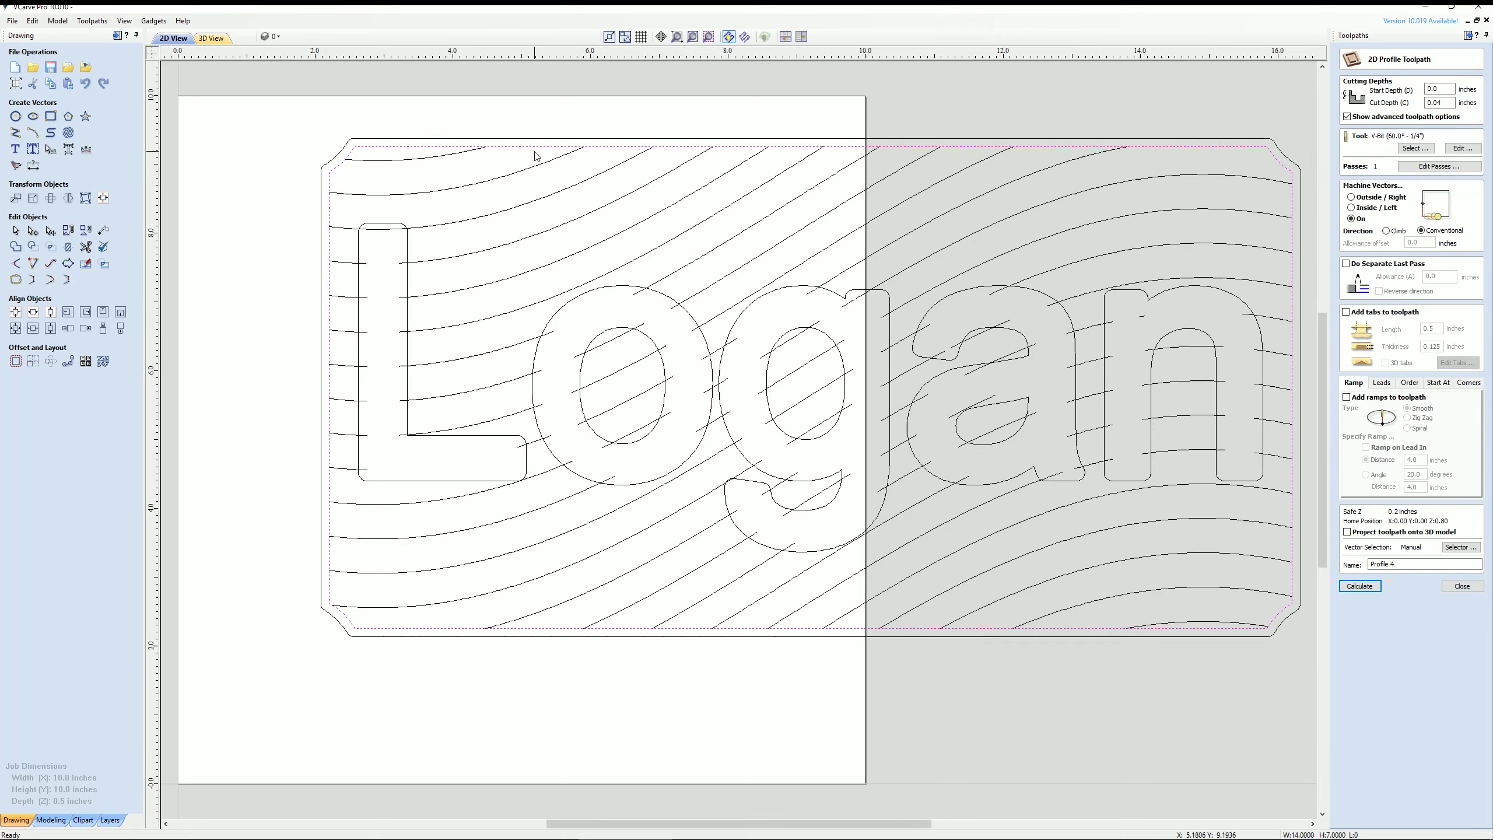
click(504, 151)
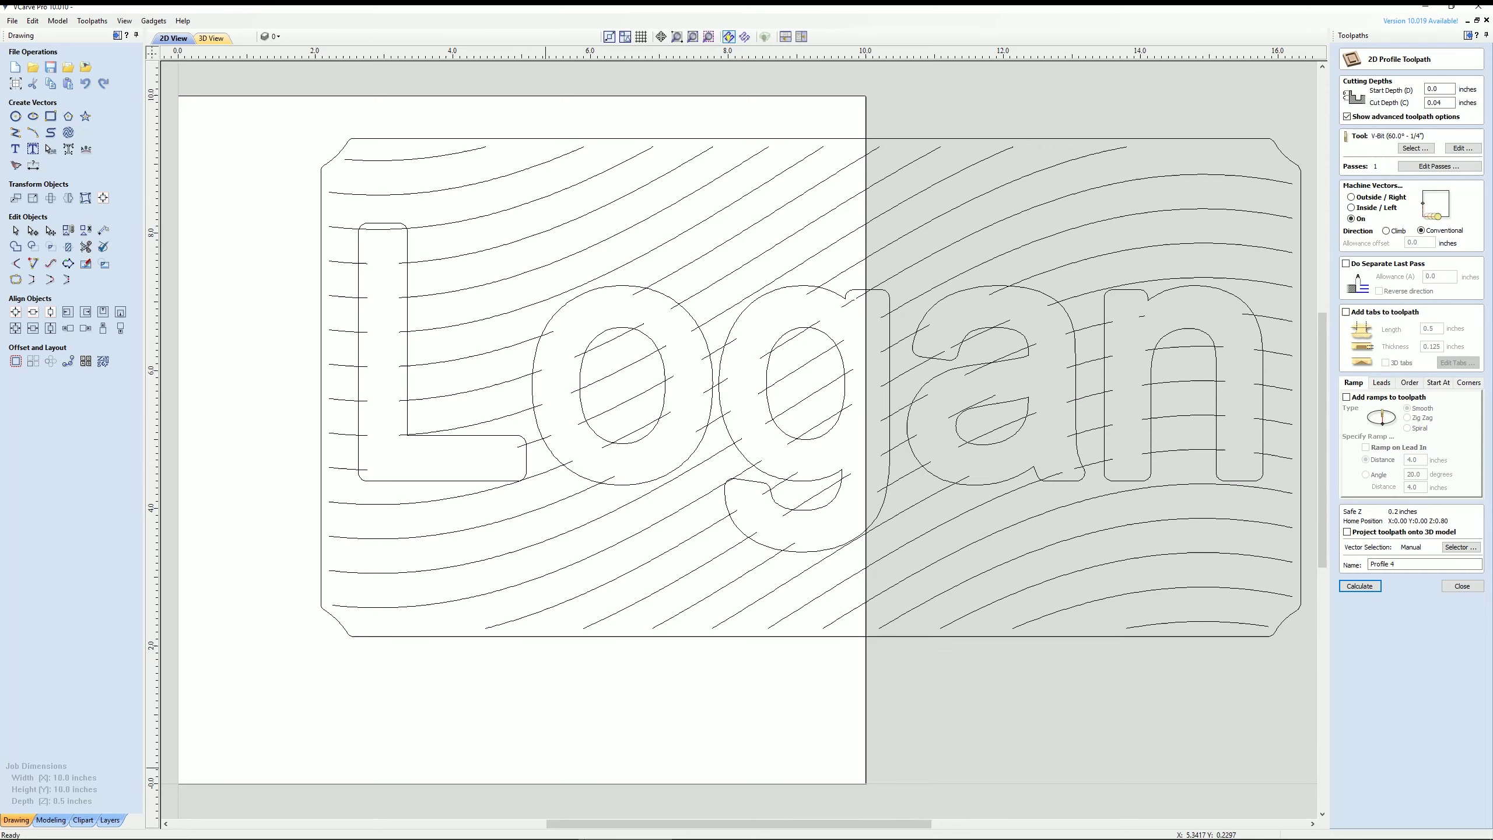
Step: Switch to the Bitworks 3000 G-code Backplotter and review the supported post processors and file types in its settings
click(438, 830)
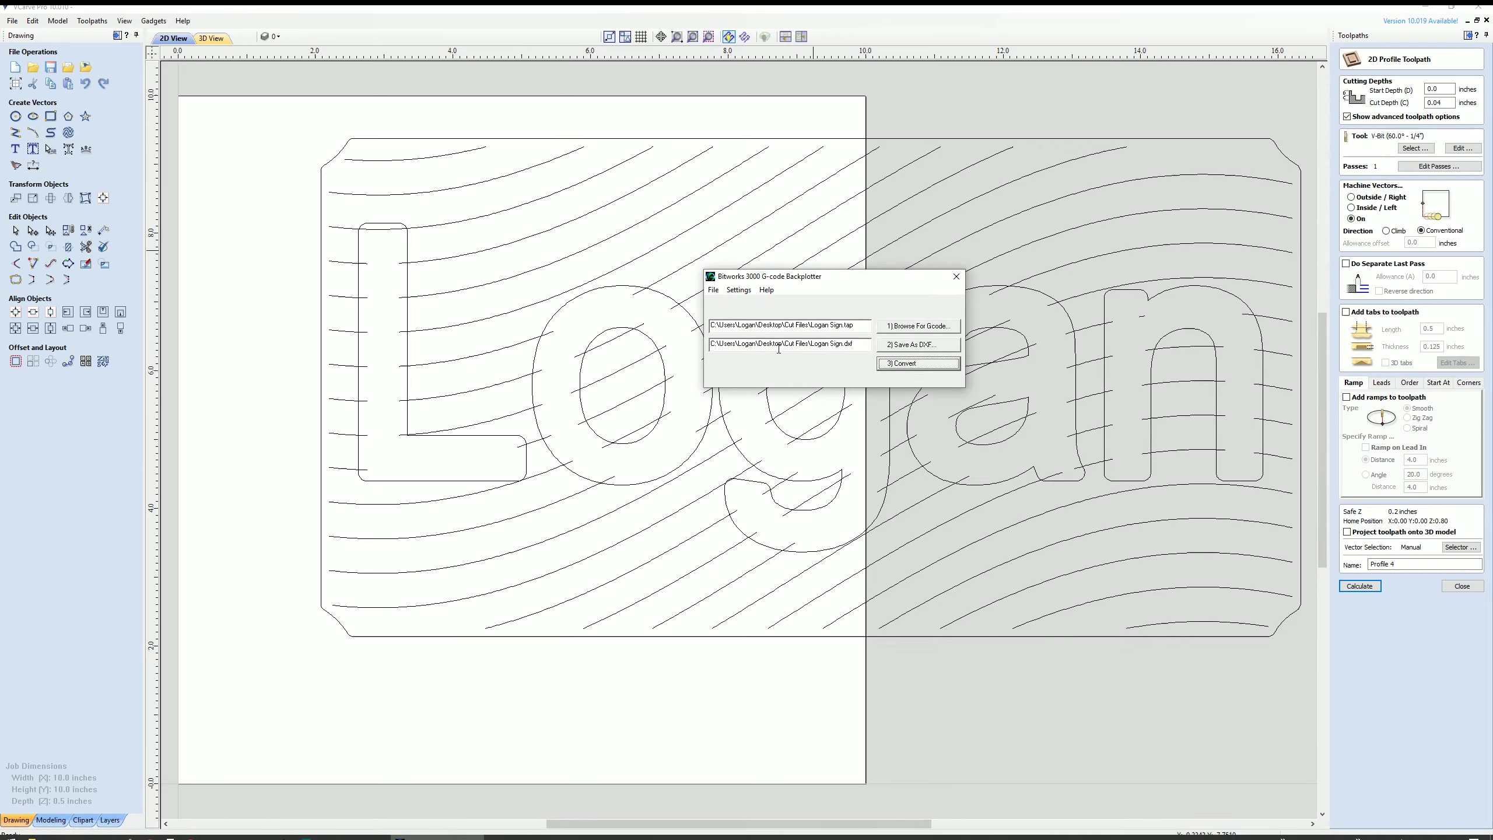
click(739, 290)
click(760, 318)
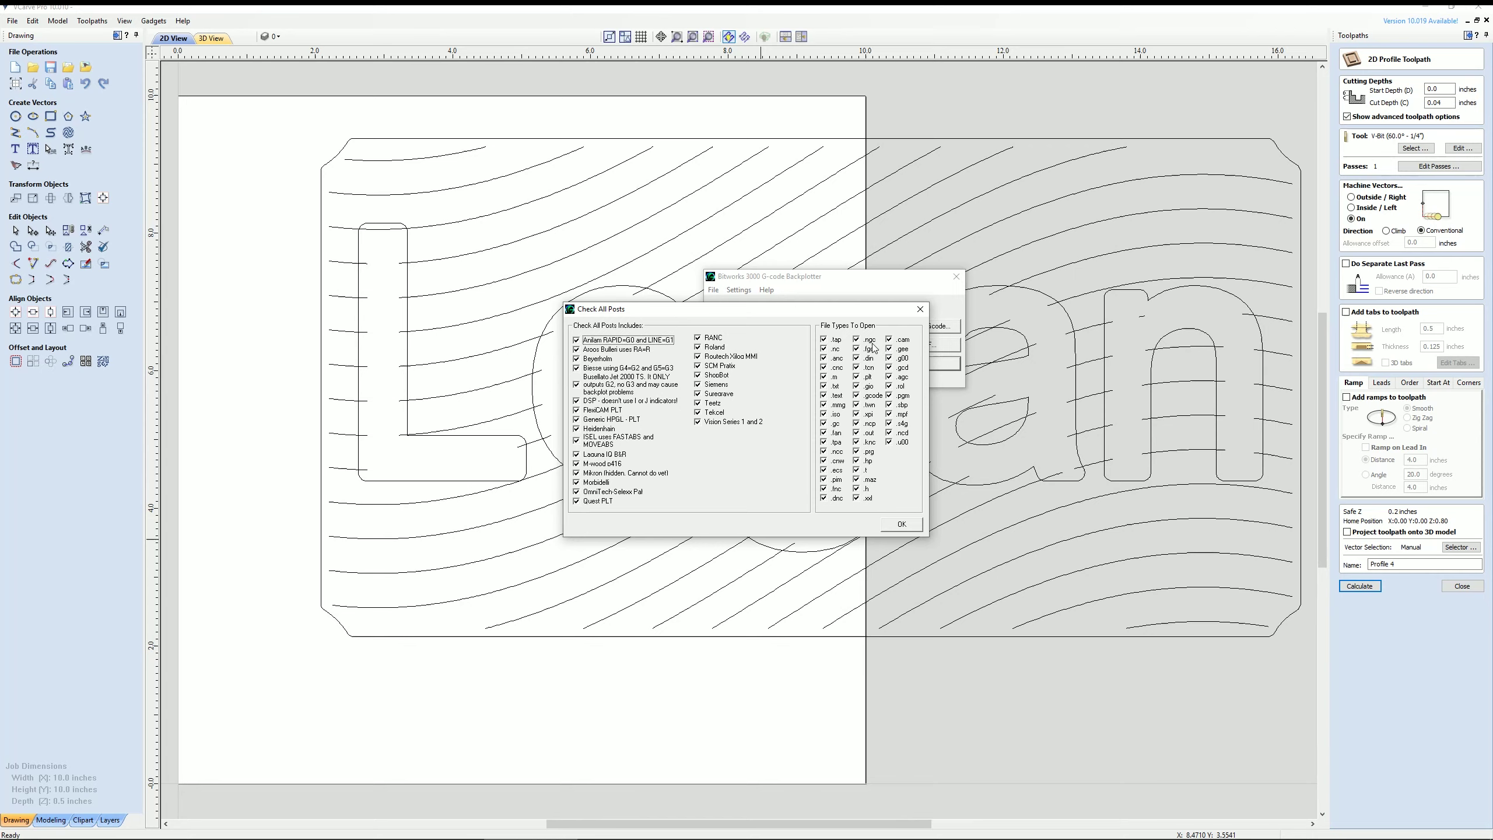
click(920, 308)
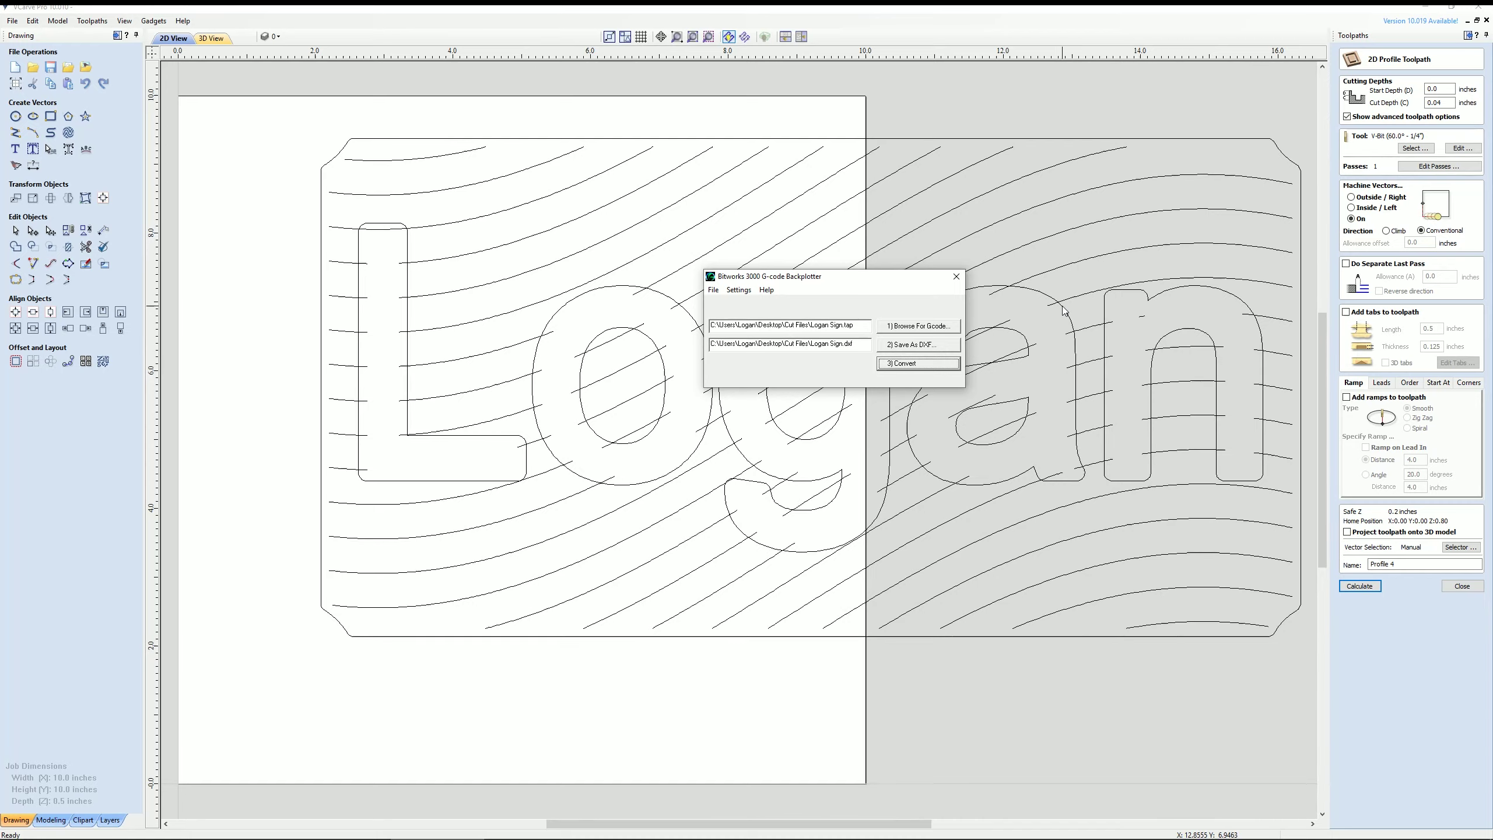
Step: Switch to the Bitworx3000 website in Chrome, open the G-code to DXF converter product page and enlarge its second image
mouse_move(405, 838)
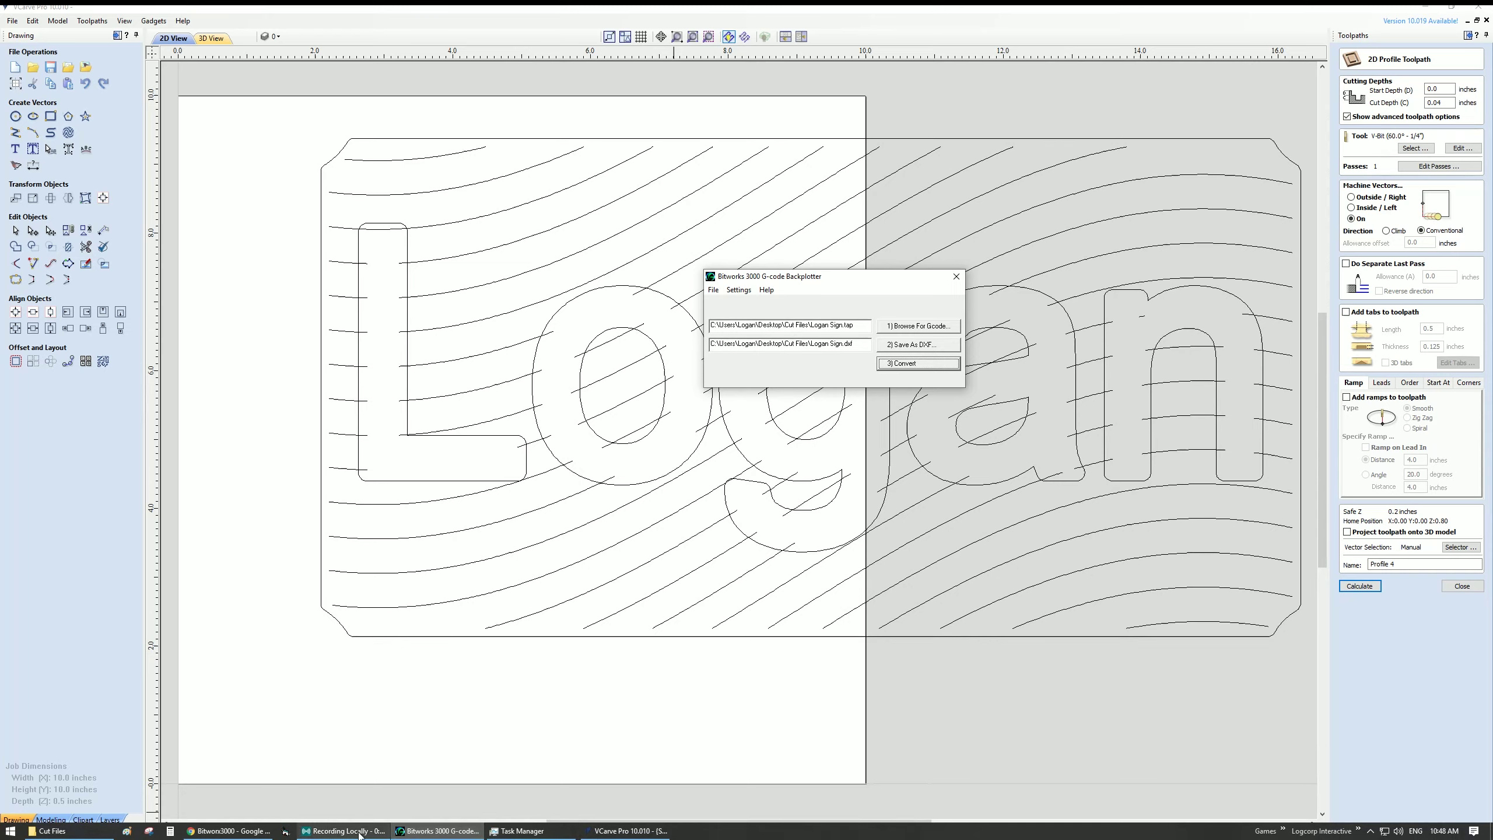
click(229, 831)
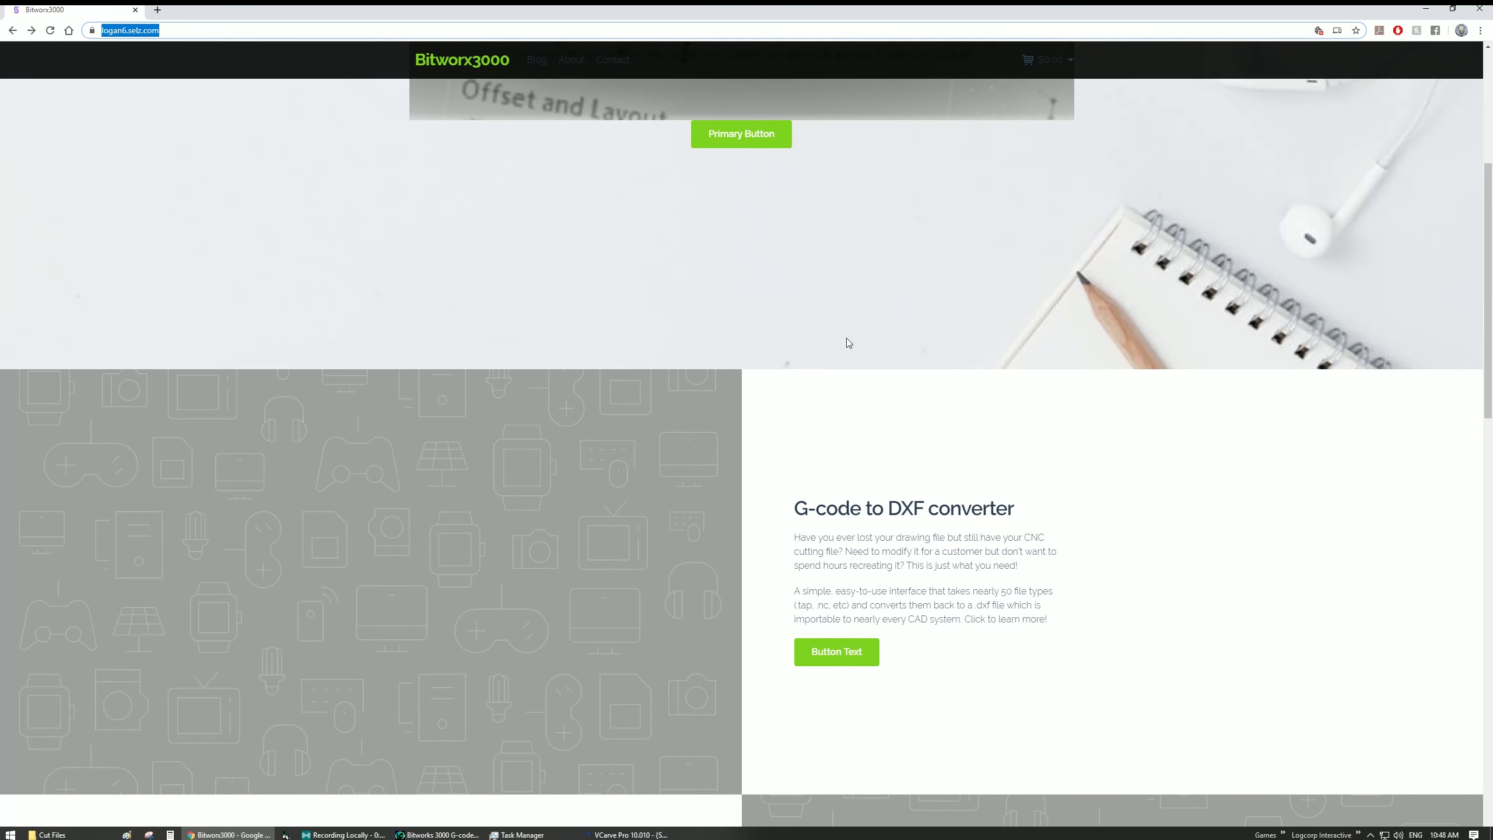
click(837, 651)
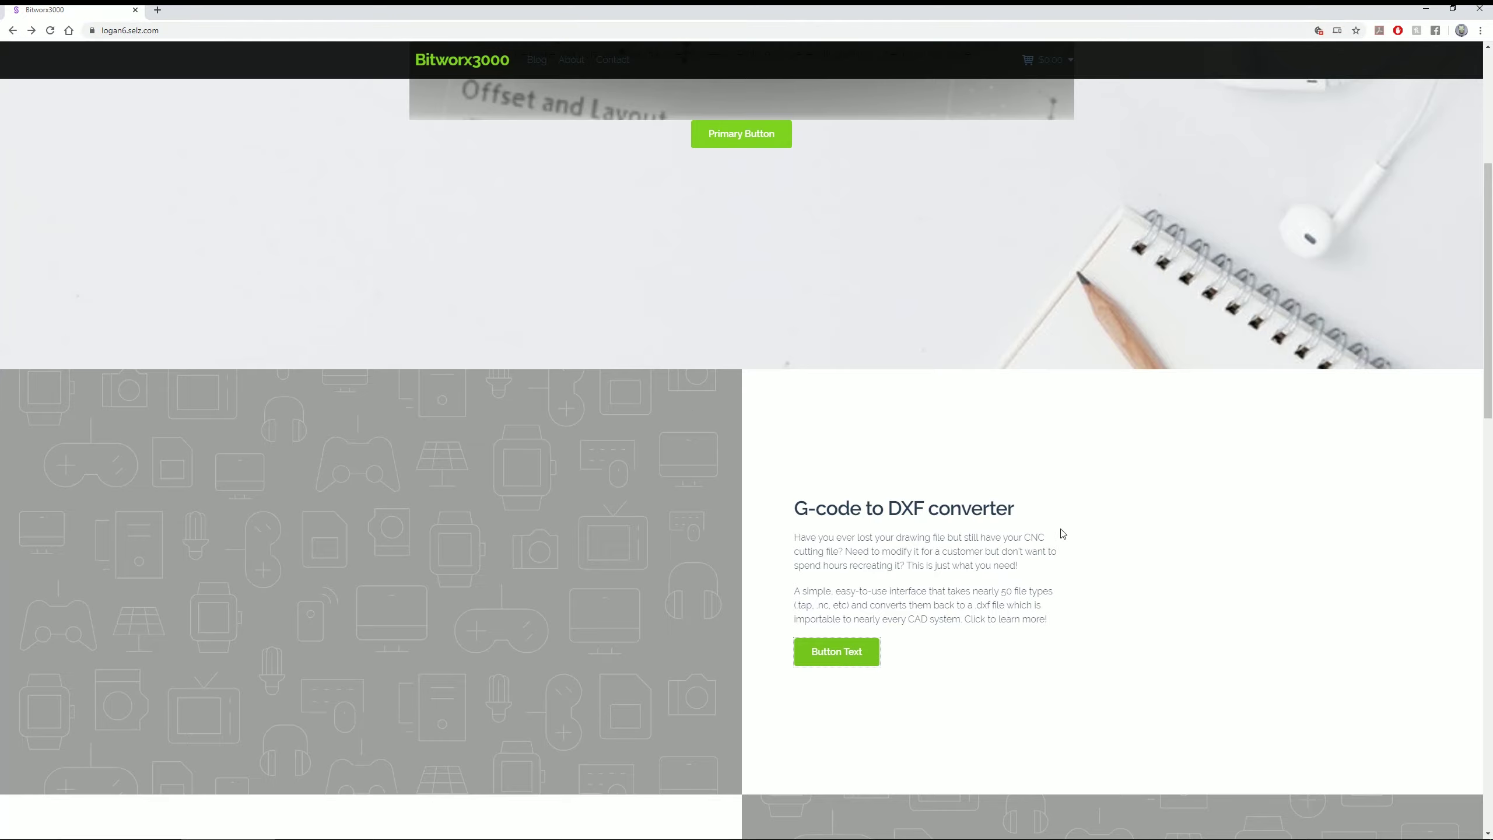
scroll(1062, 534, down, 20)
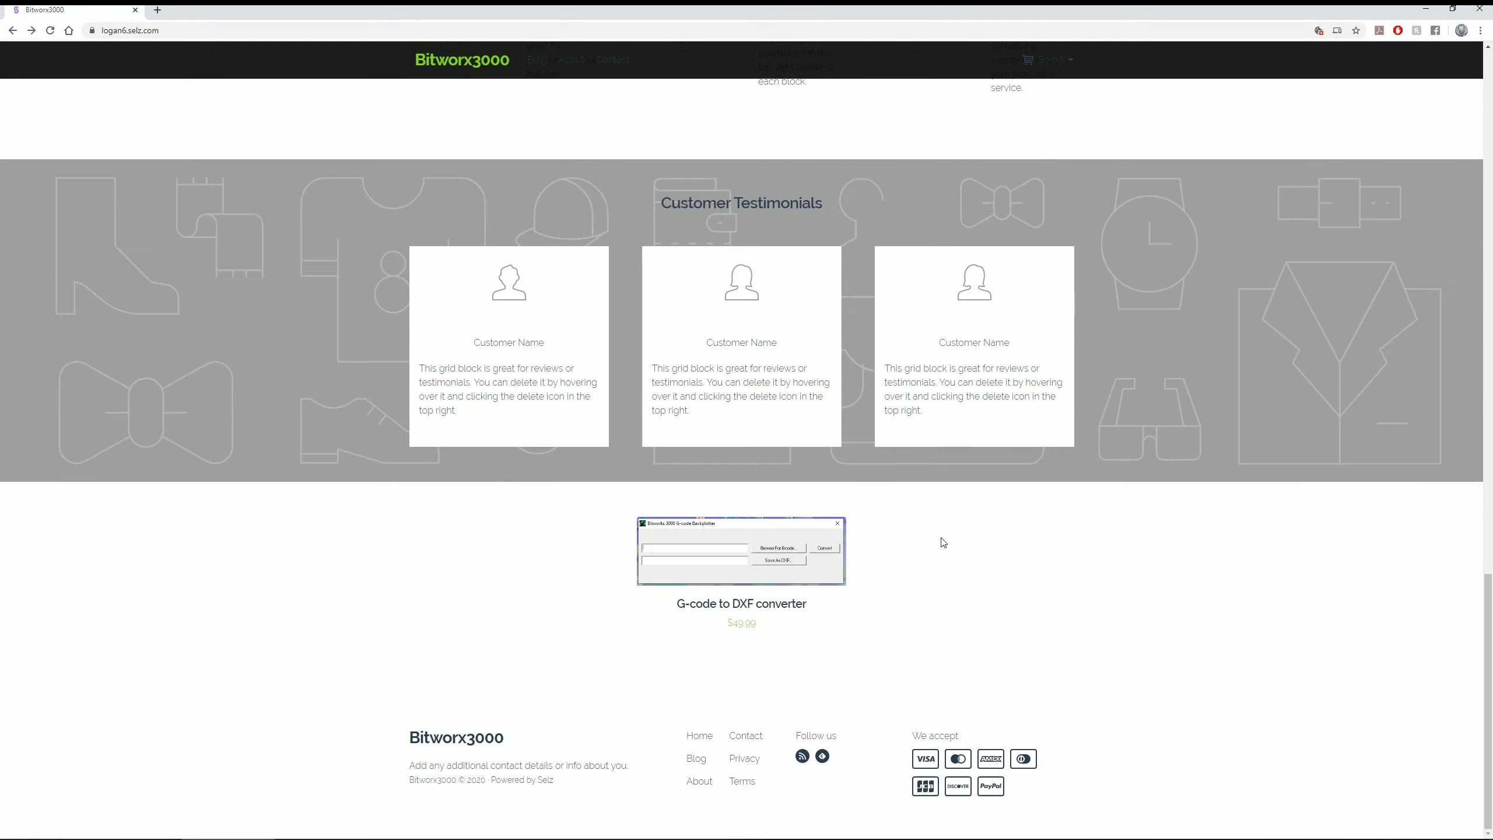
click(736, 568)
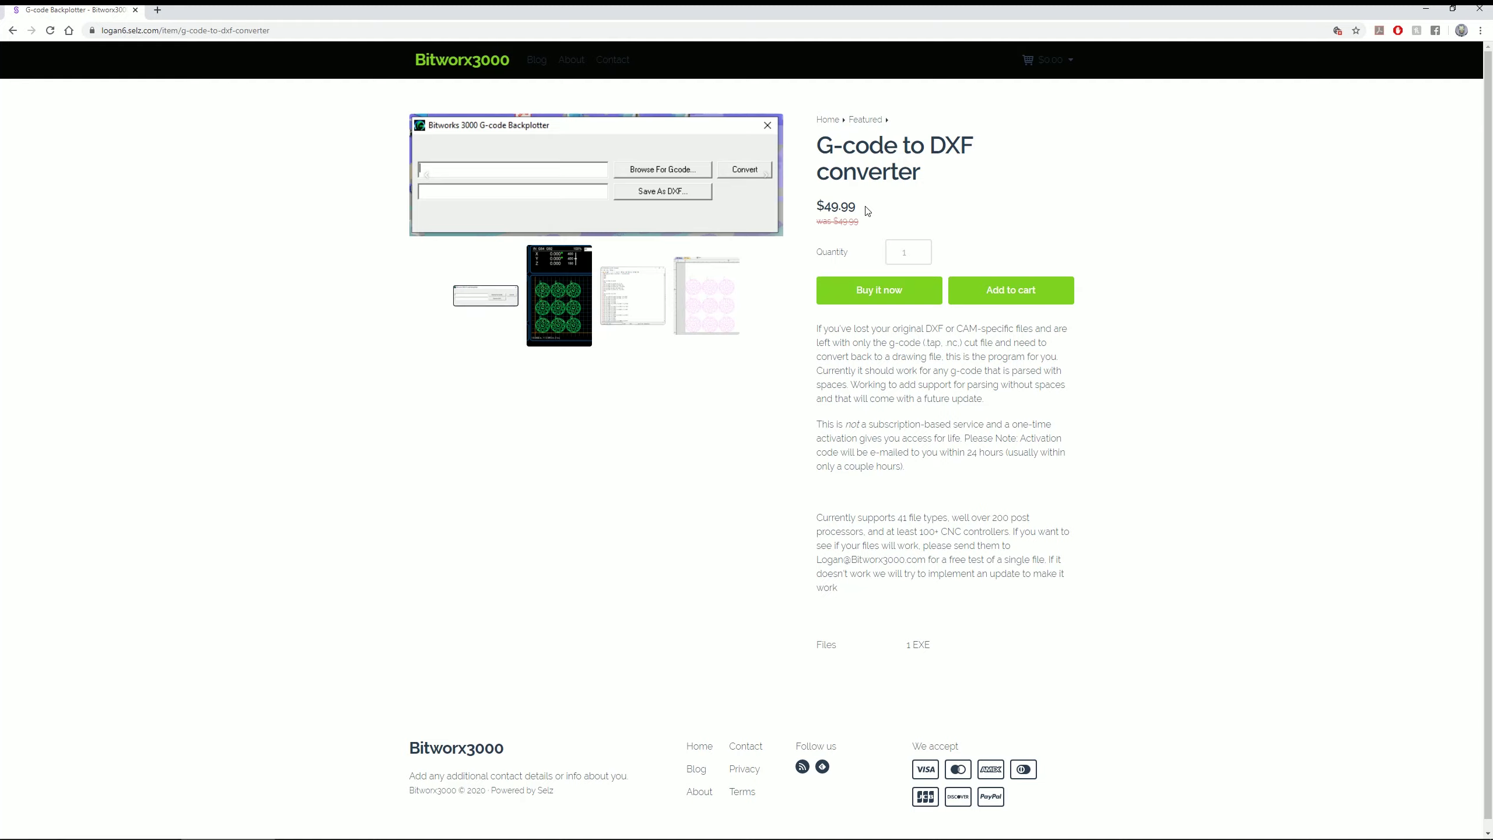
click(583, 307)
click(648, 294)
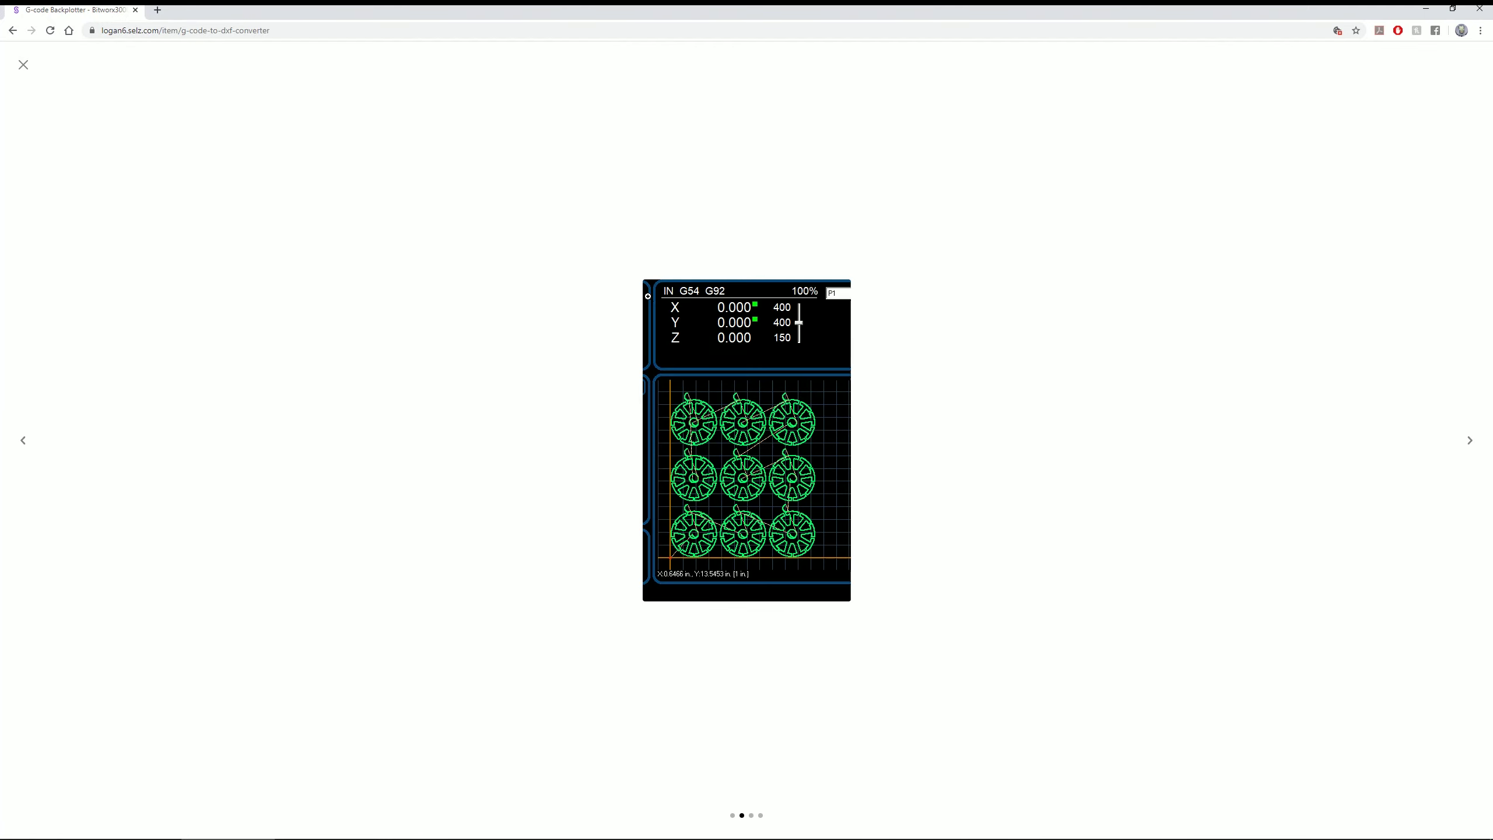